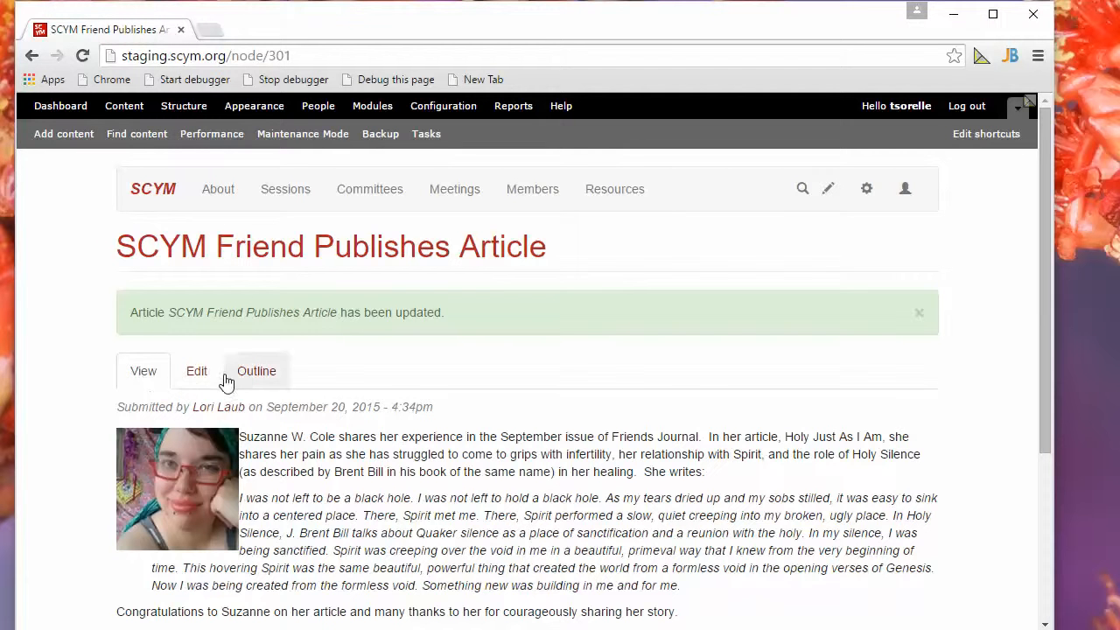
Edit the SCYM Friend Publishes Article page and give its portrait image the stylesheet class image-top-left.
left_click(193, 375)
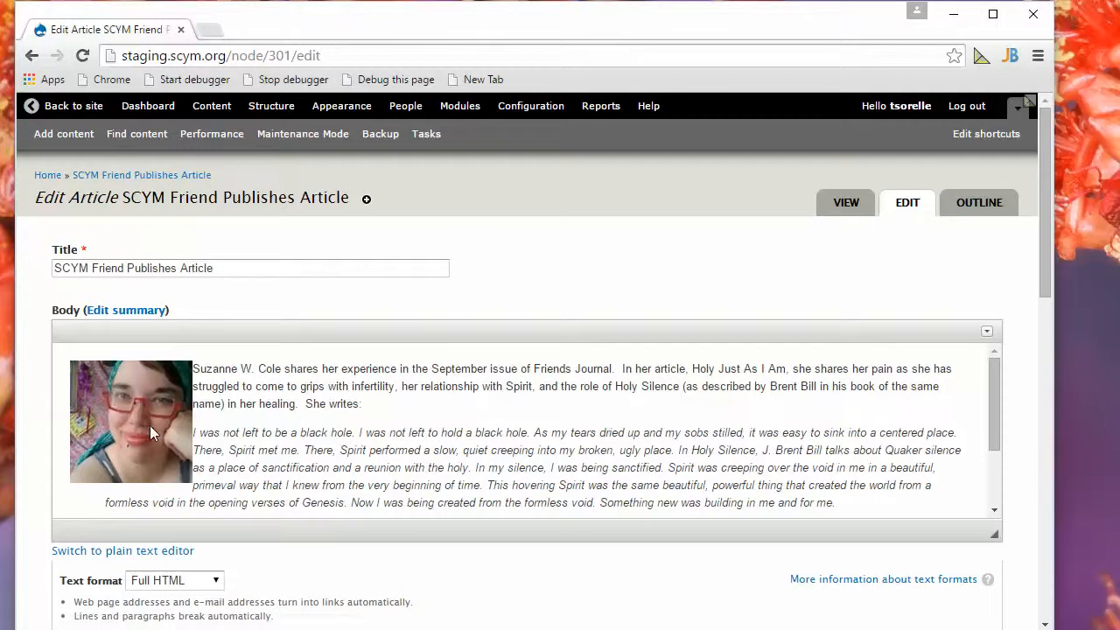
double_click(150, 425)
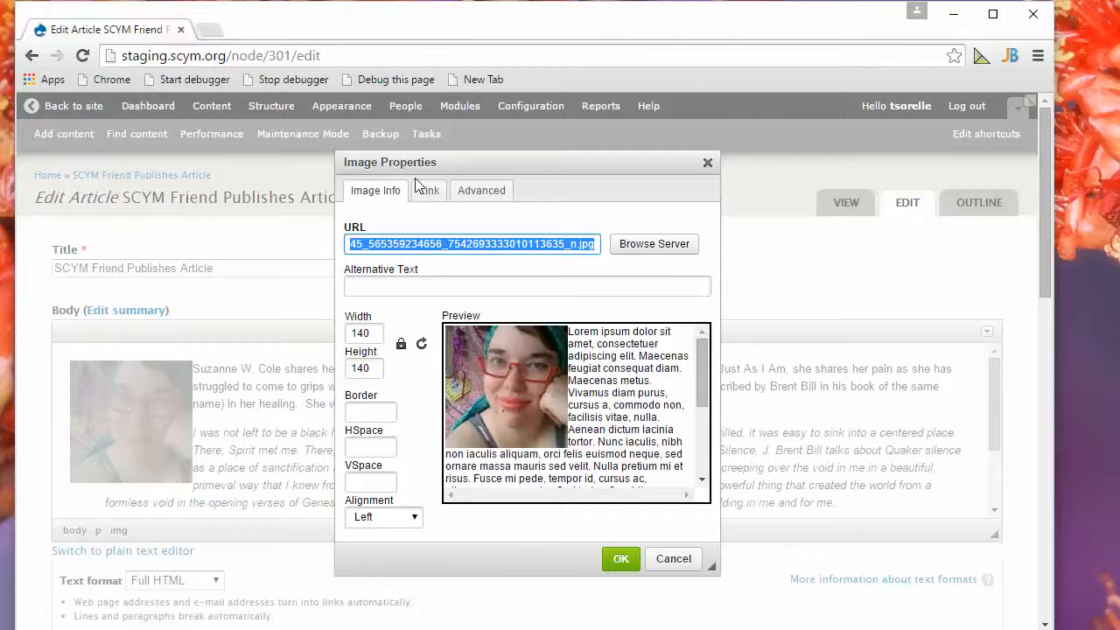
left_click(486, 194)
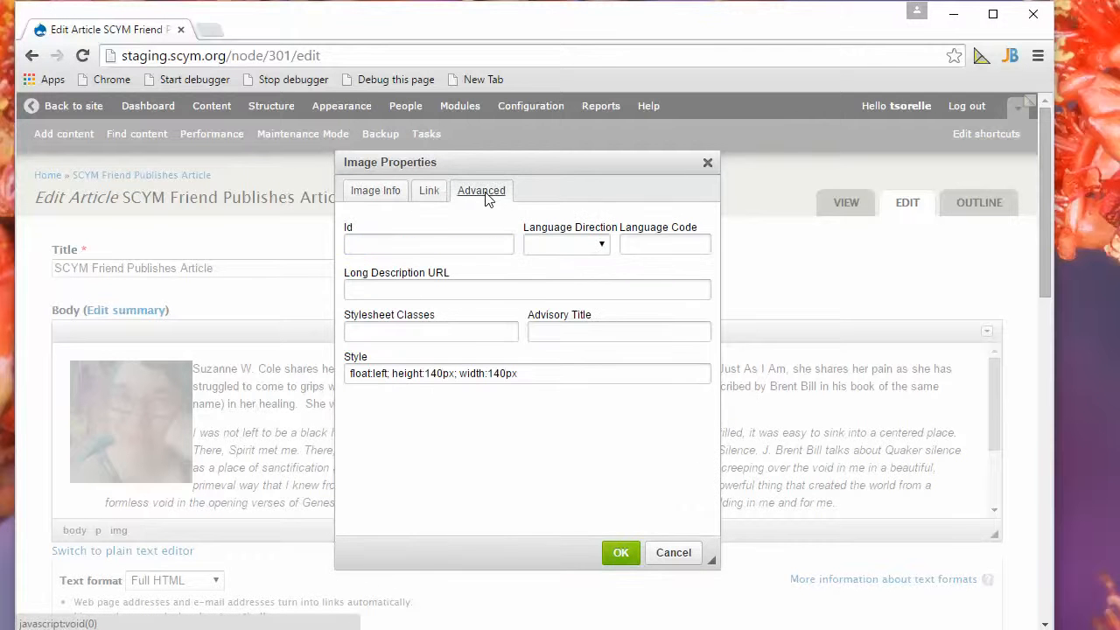
left_click(365, 328)
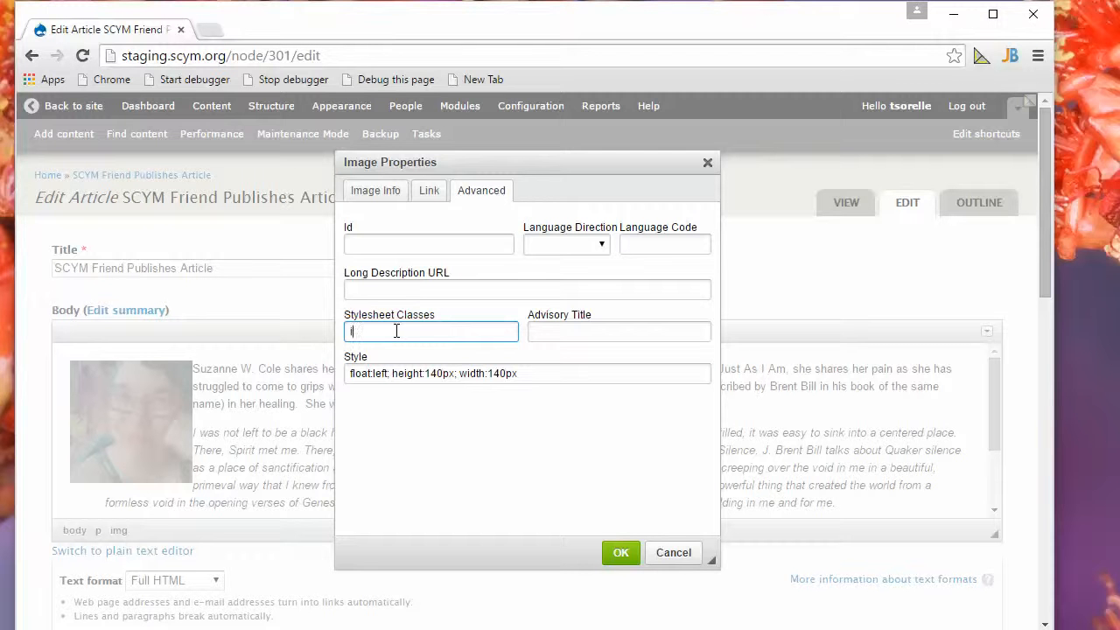
type("image-top-left")
left_click(621, 552)
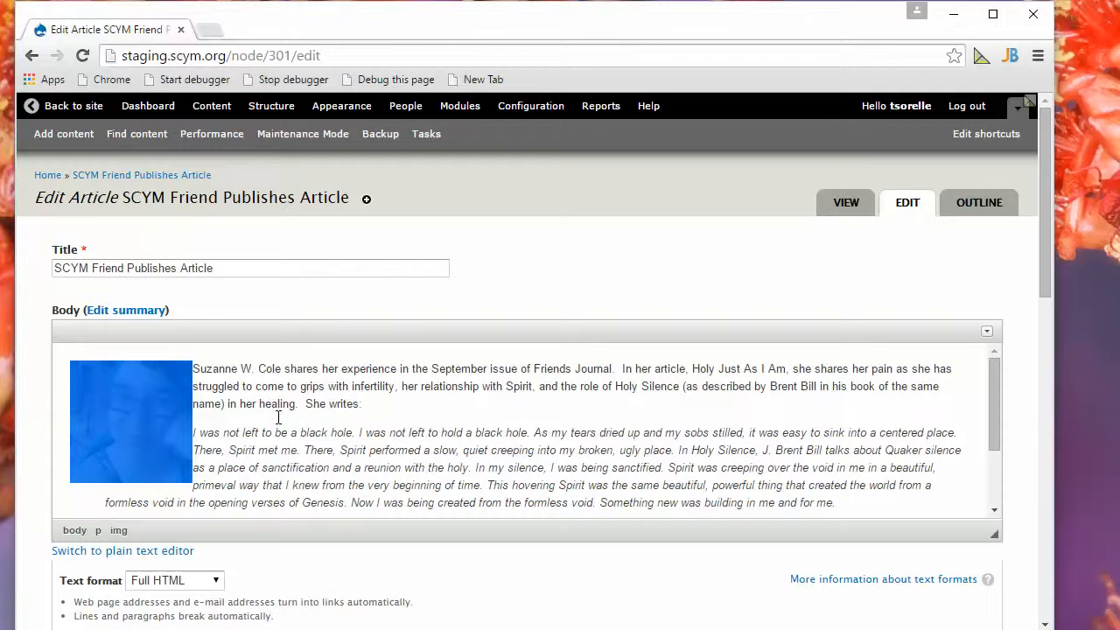
Save the edited article.
scroll(371, 410, "down", 1)
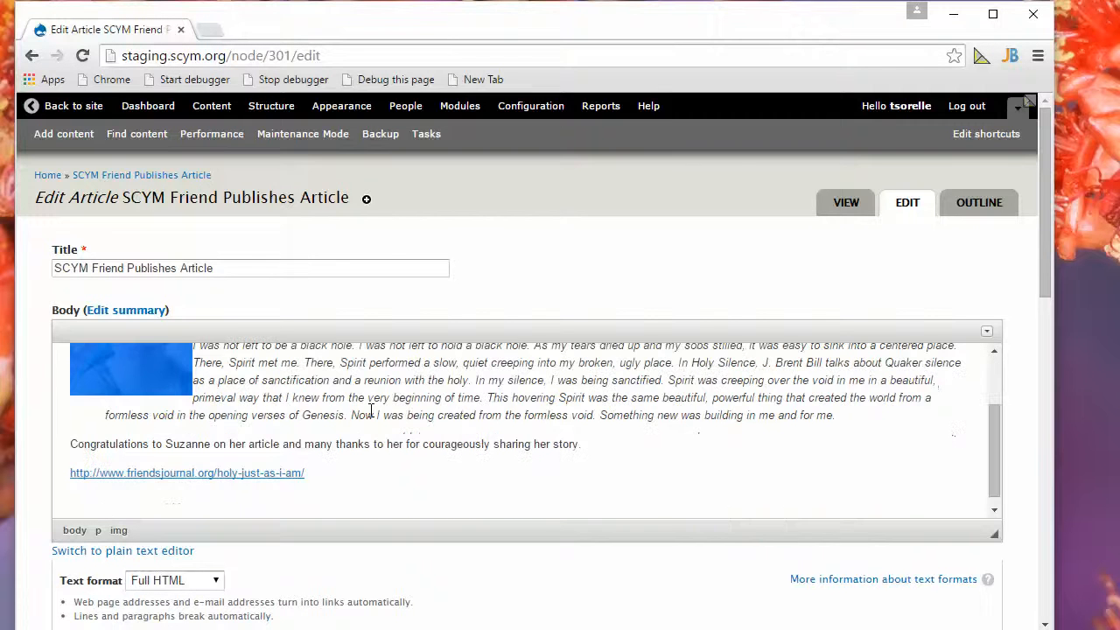
scroll(371, 410, "down", 2)
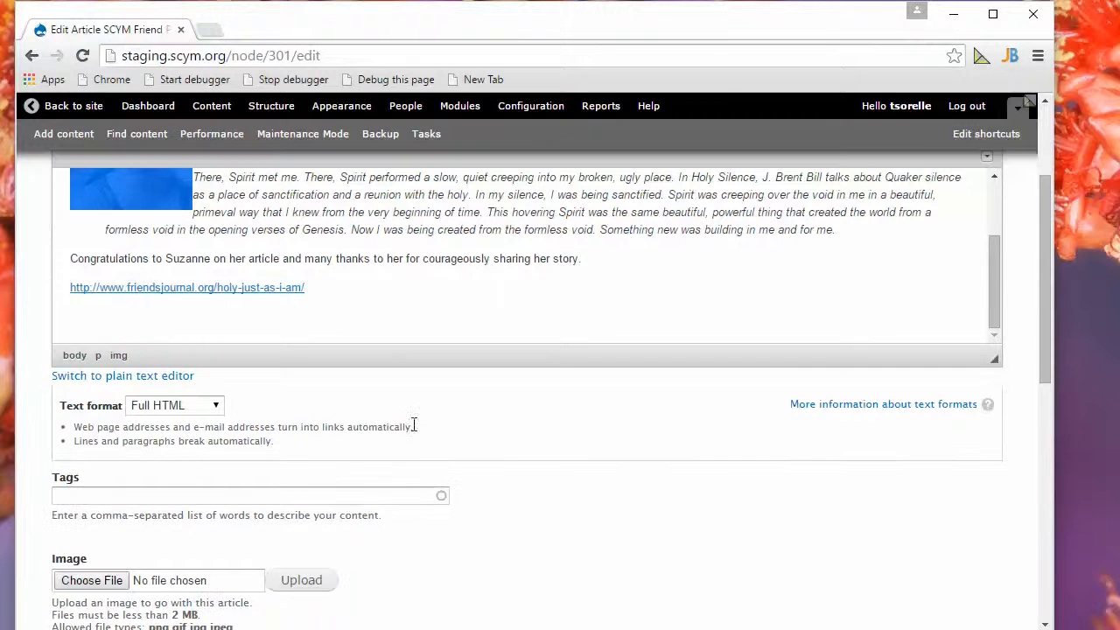
scroll(487, 475, "down", 7)
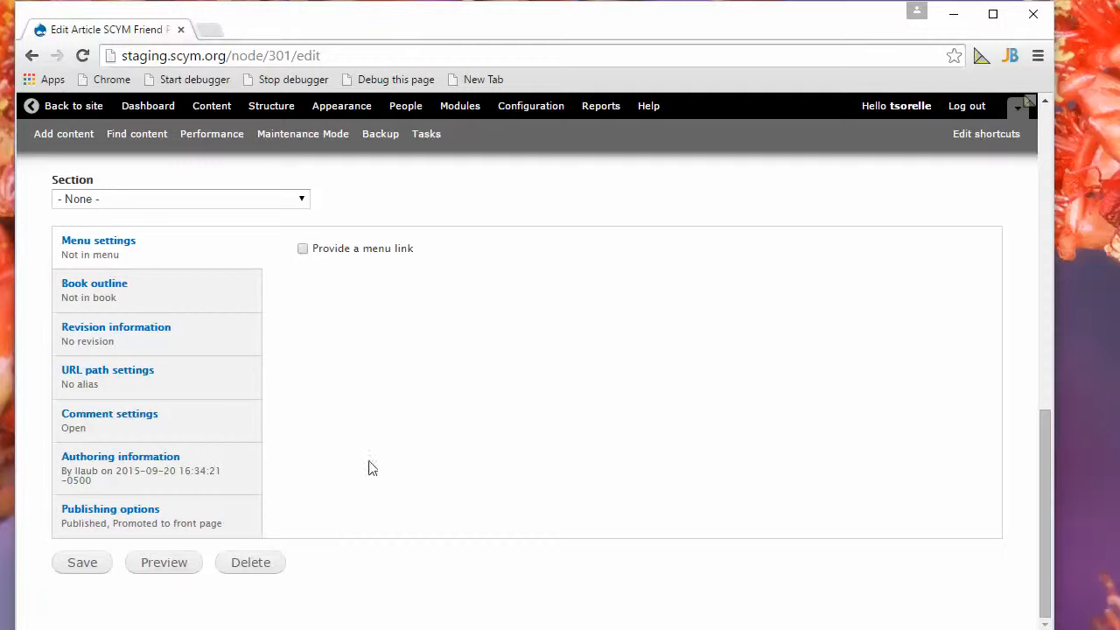
left_click(84, 564)
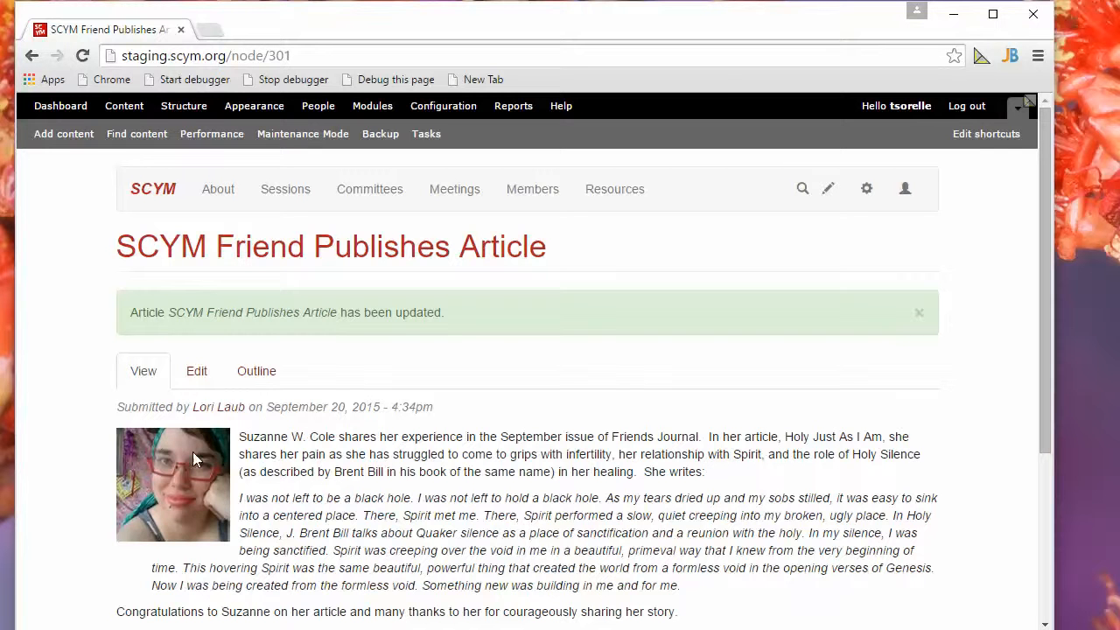
Review the saved article's layout, checking the spacing between the portrait image and the surrounding text.
scroll(343, 464, "down", 3)
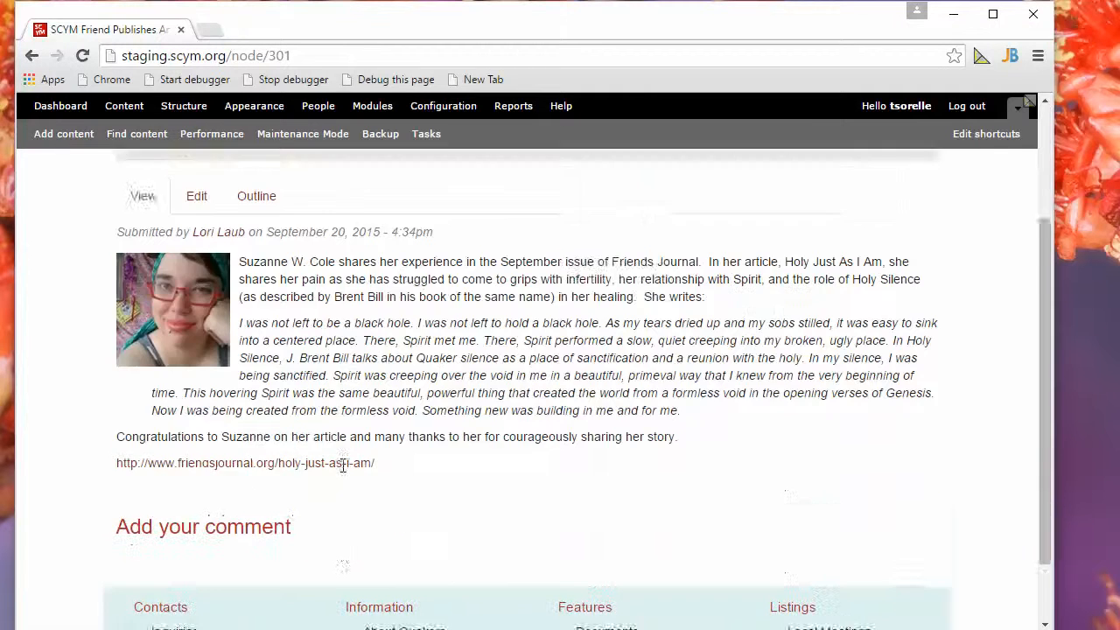
scroll(276, 396, "up", 1)
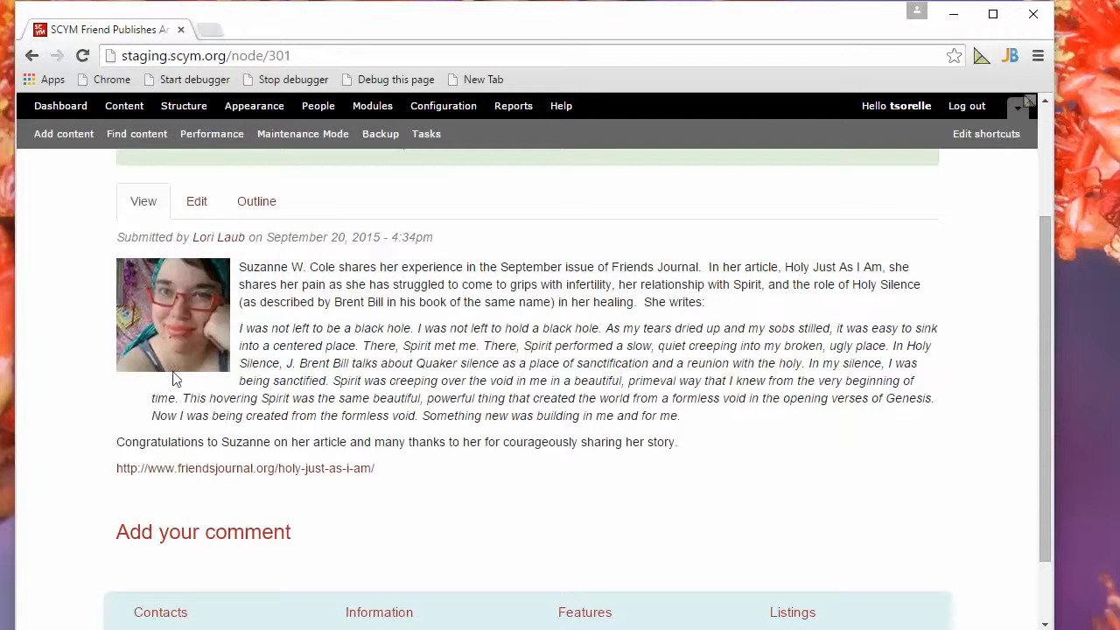
scroll(477, 354, "down", 1)
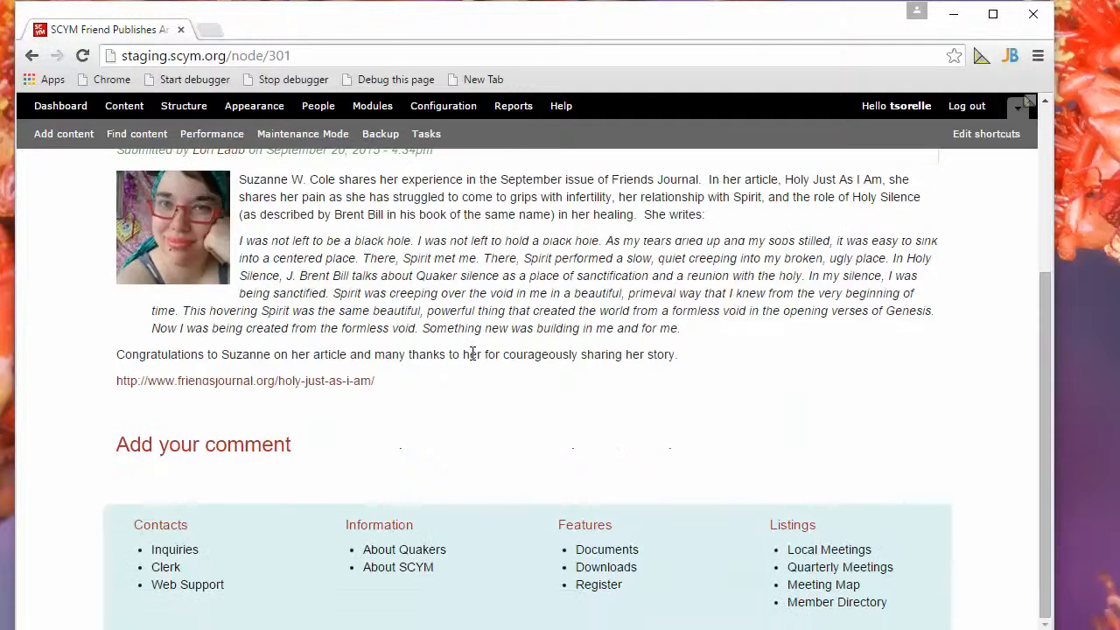
scroll(476, 355, "up", 3)
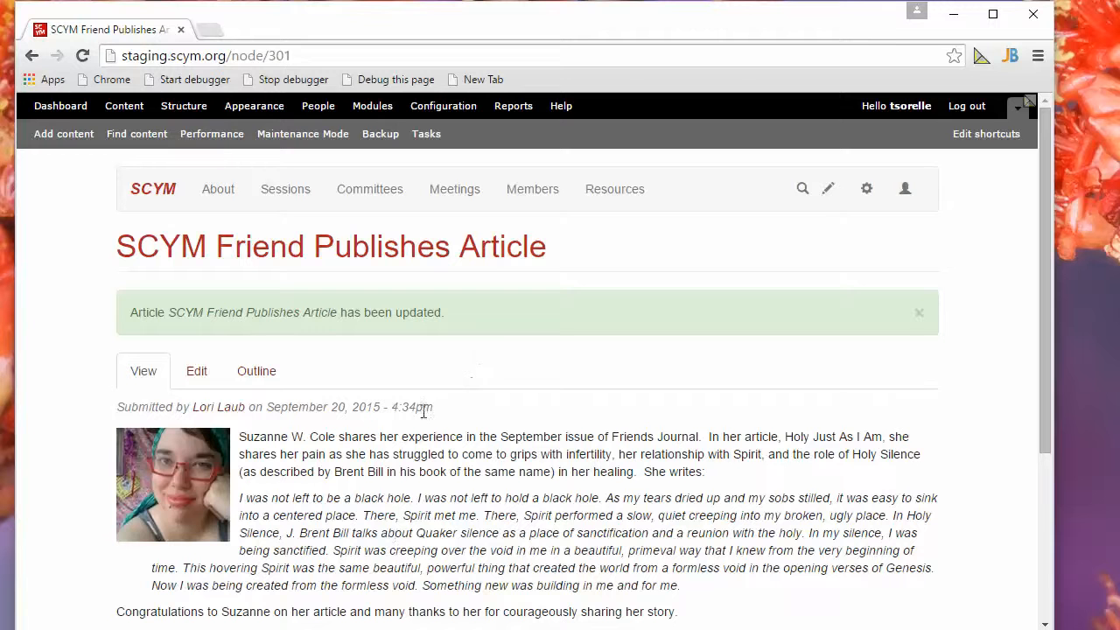
scroll(422, 410, "down", 1)
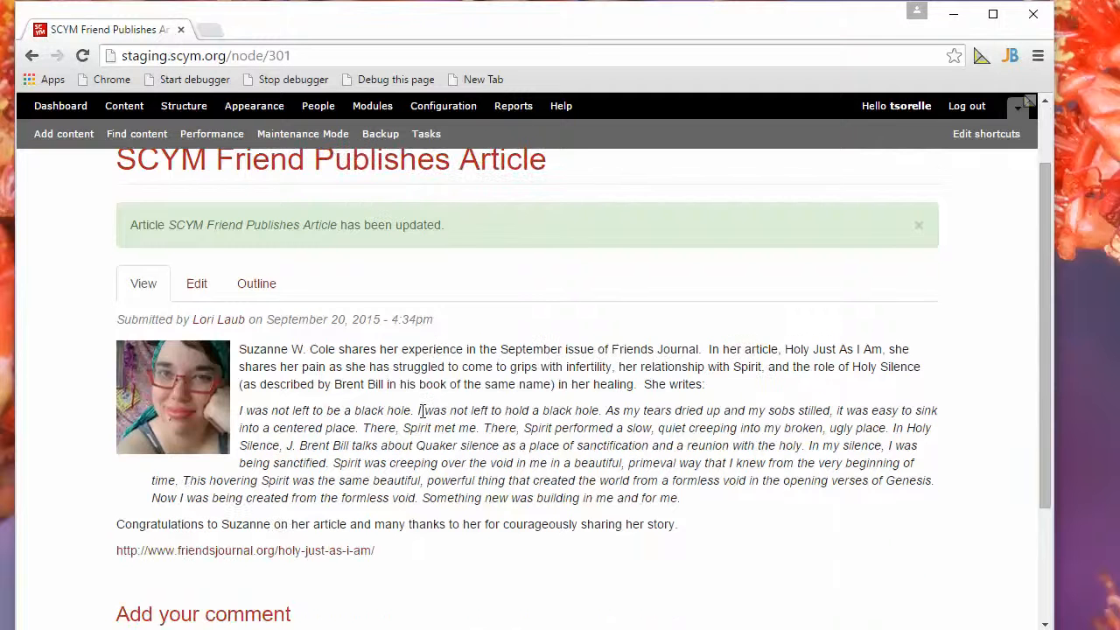
scroll(422, 410, "up", 1)
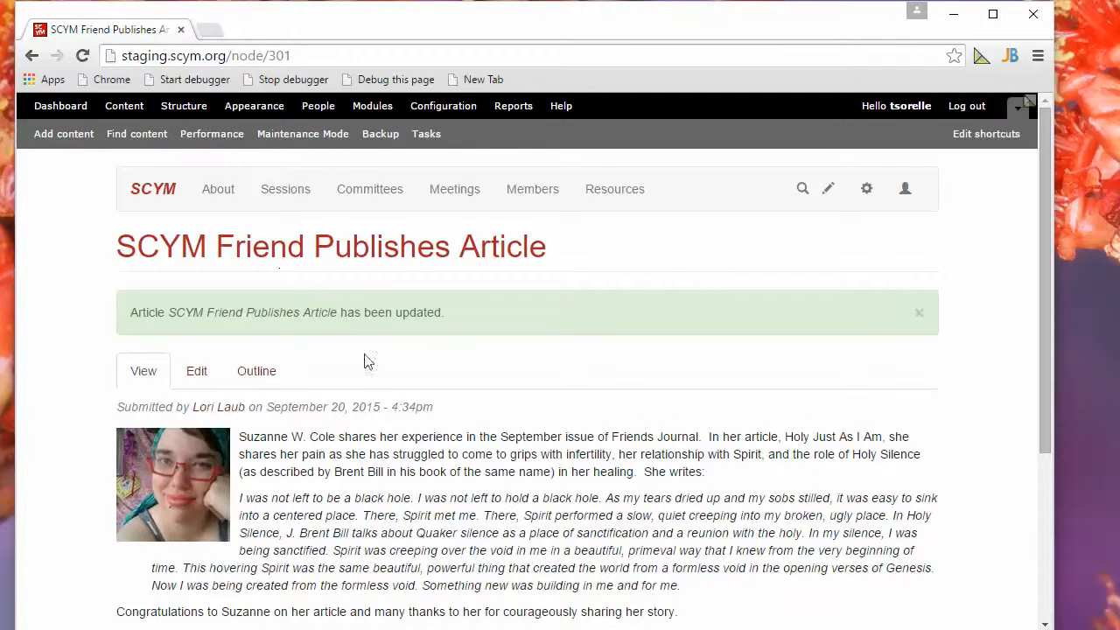
Go to the About Friends page in the site's About section and inspect the large image of glowing hands below the text.
left_click(217, 196)
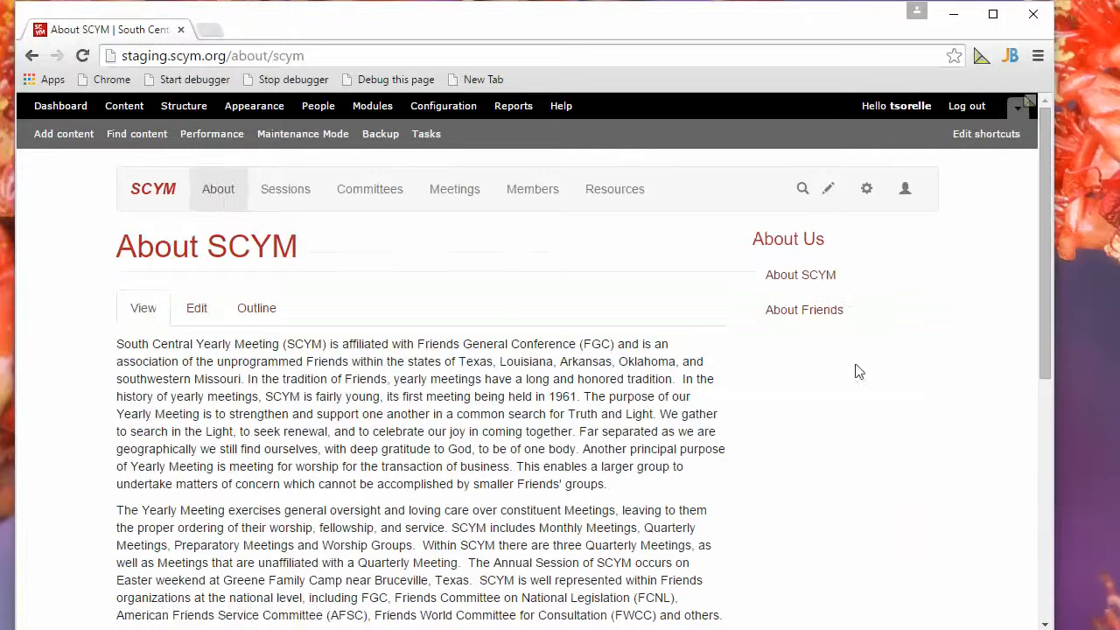
left_click(814, 313)
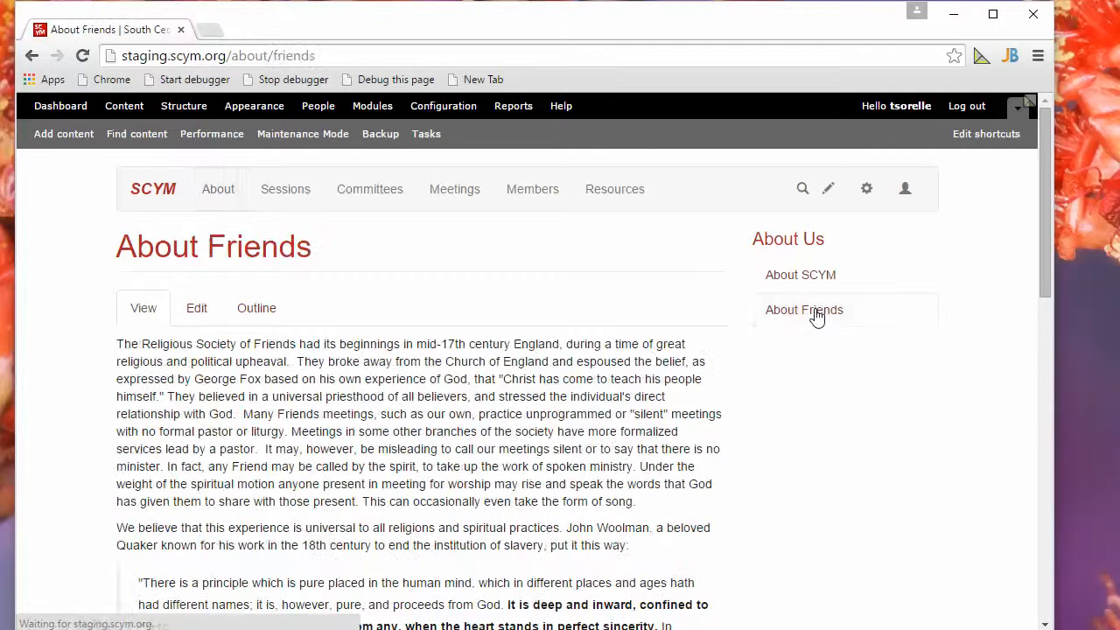
scroll(612, 357, "down", 5)
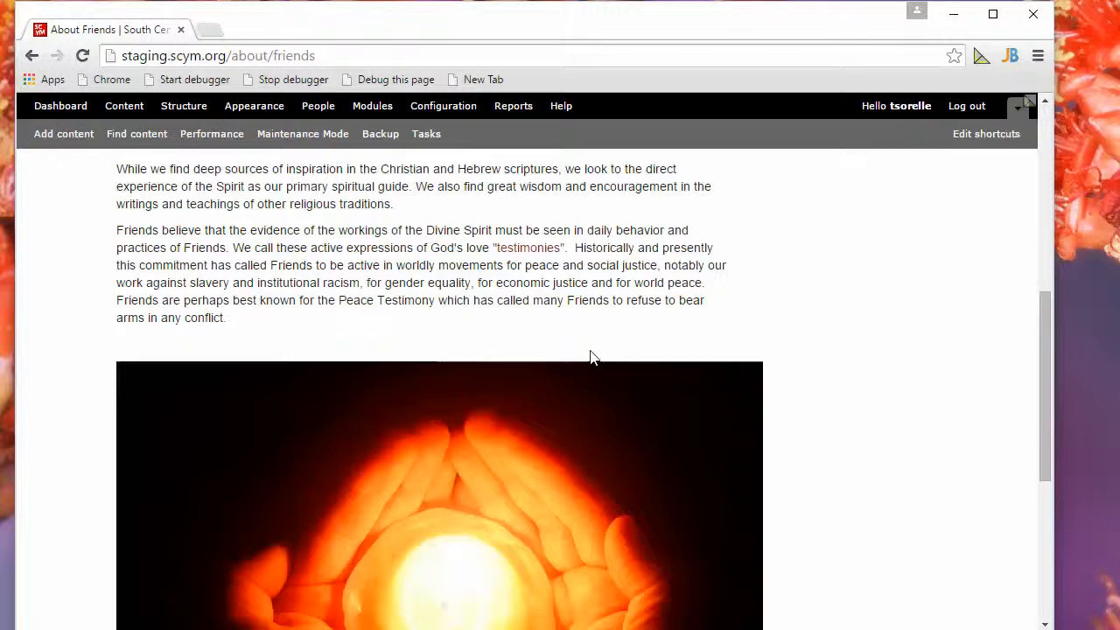
scroll(590, 357, "down", 4)
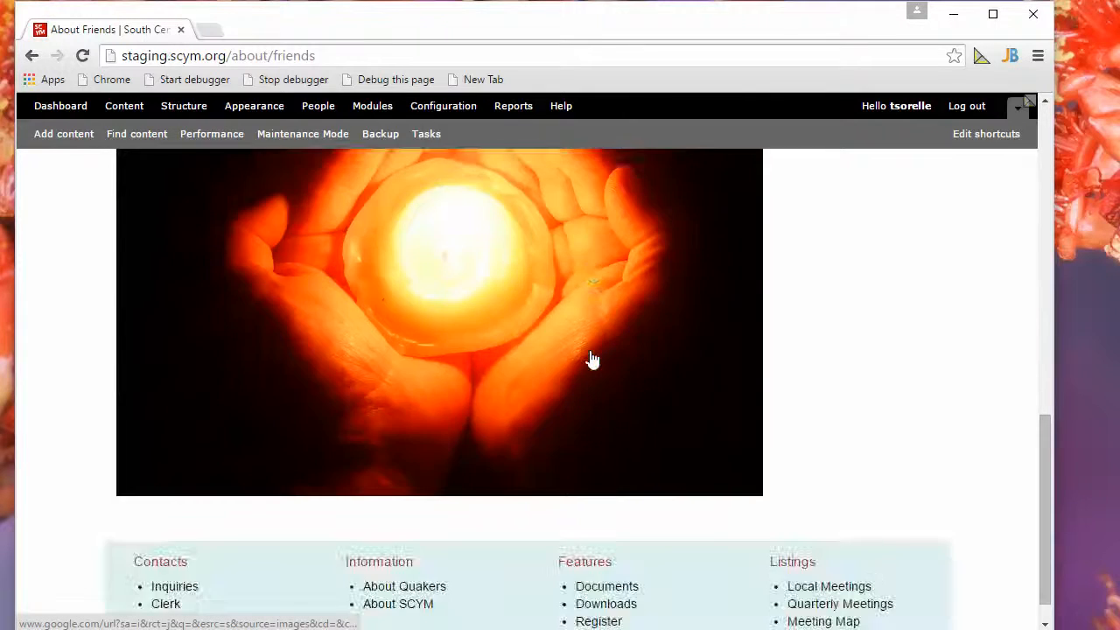
scroll(590, 356, "up", 4)
scroll(591, 354, "up", 2)
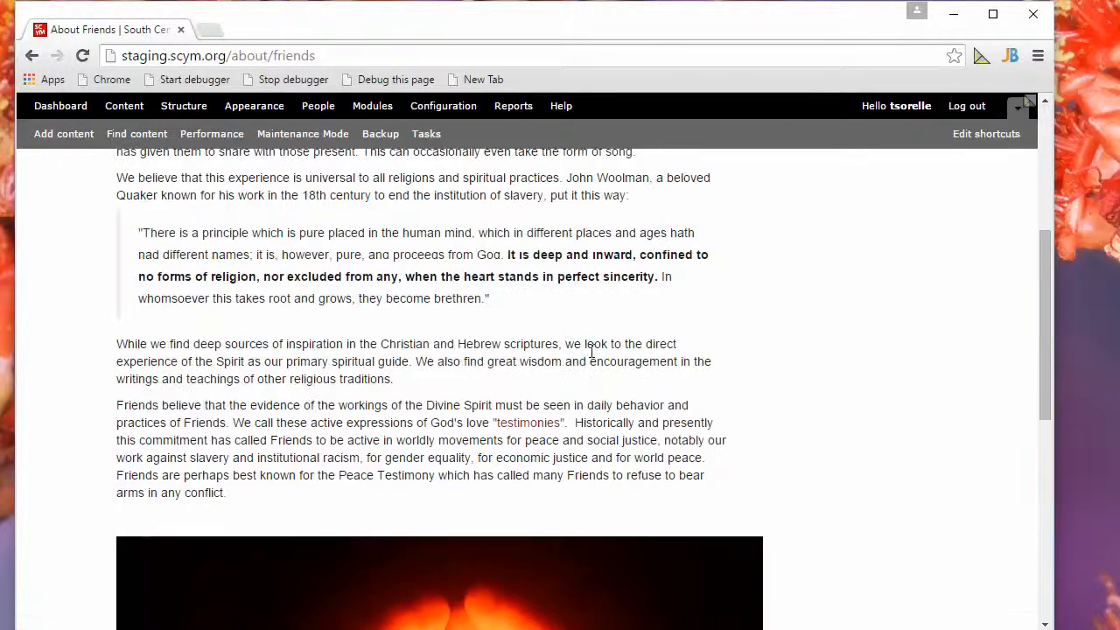
scroll(591, 354, "up", 4)
scroll(592, 359, "down", 7)
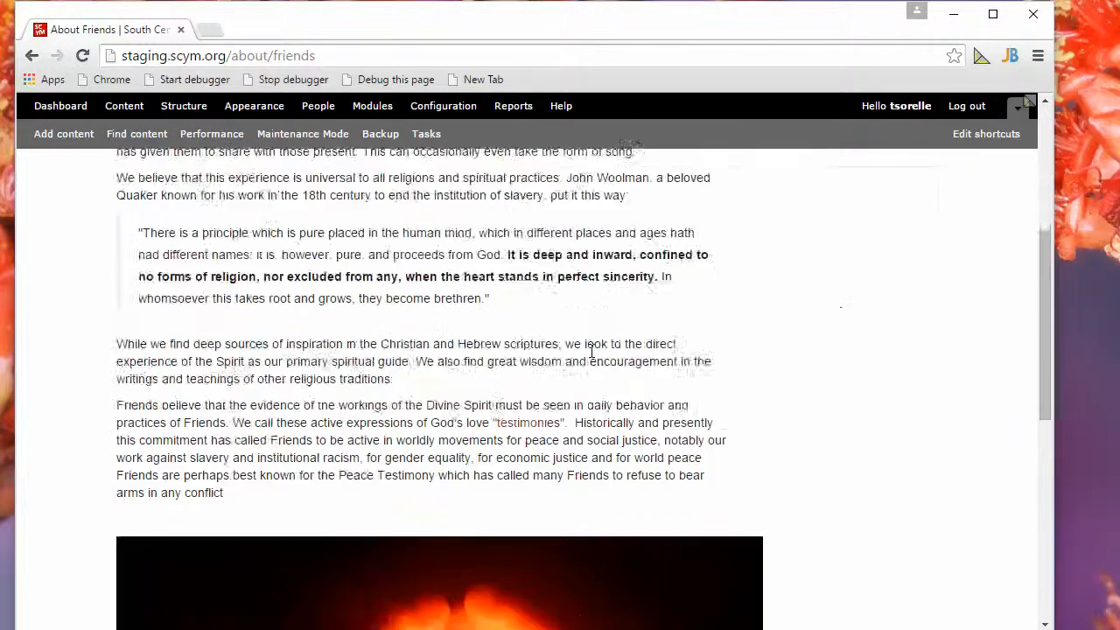
scroll(592, 359, "down", 2)
scroll(591, 357, "up", 2)
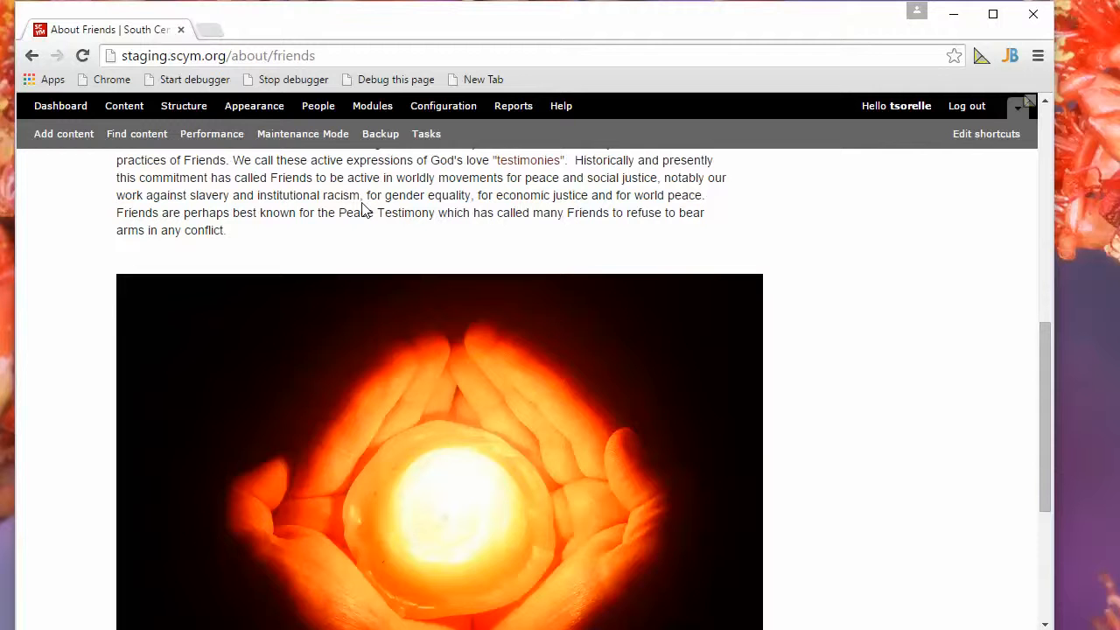
Emulate an Apple iPhone 4 in portrait orientation with the developer tools and reload the About Friends page.
key("ctrl+shift+i")
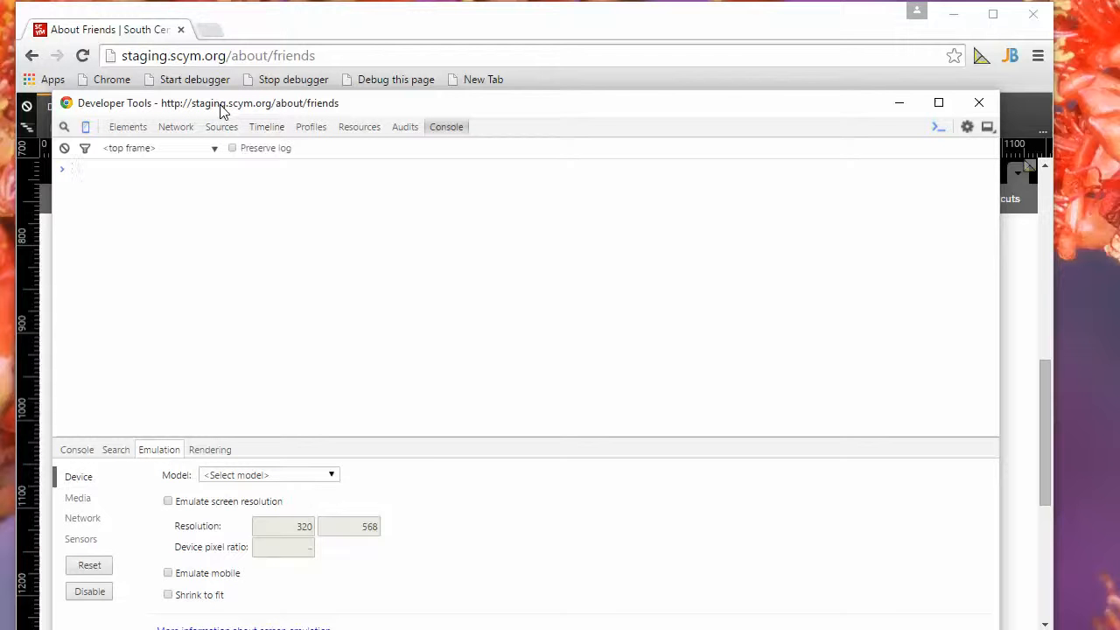
left_click_drag(220, 109, 1119, 88)
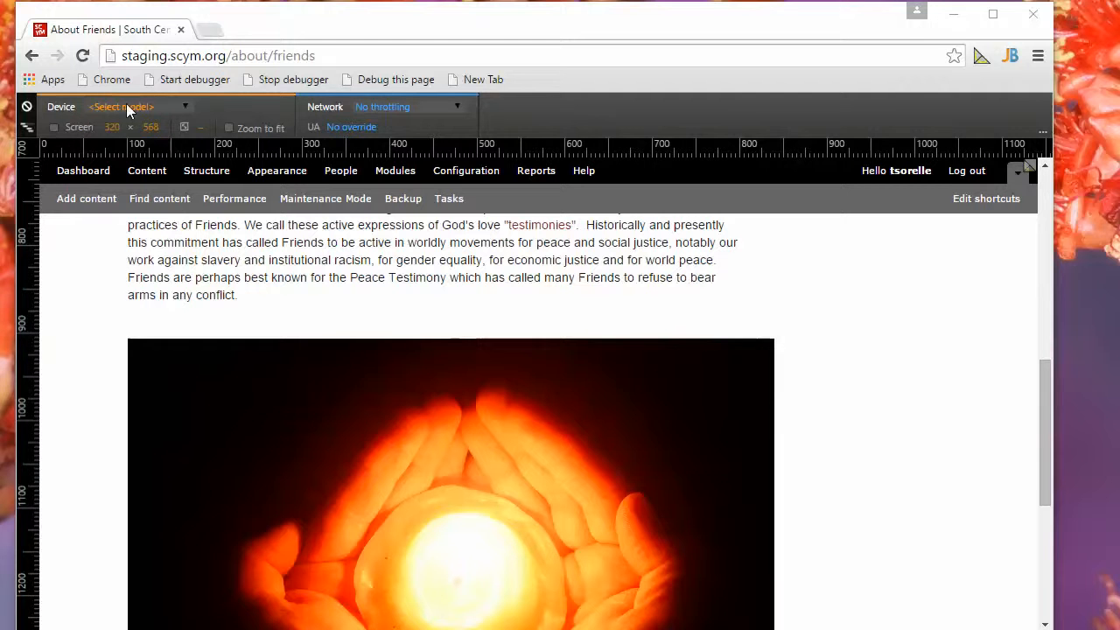
left_click(187, 105)
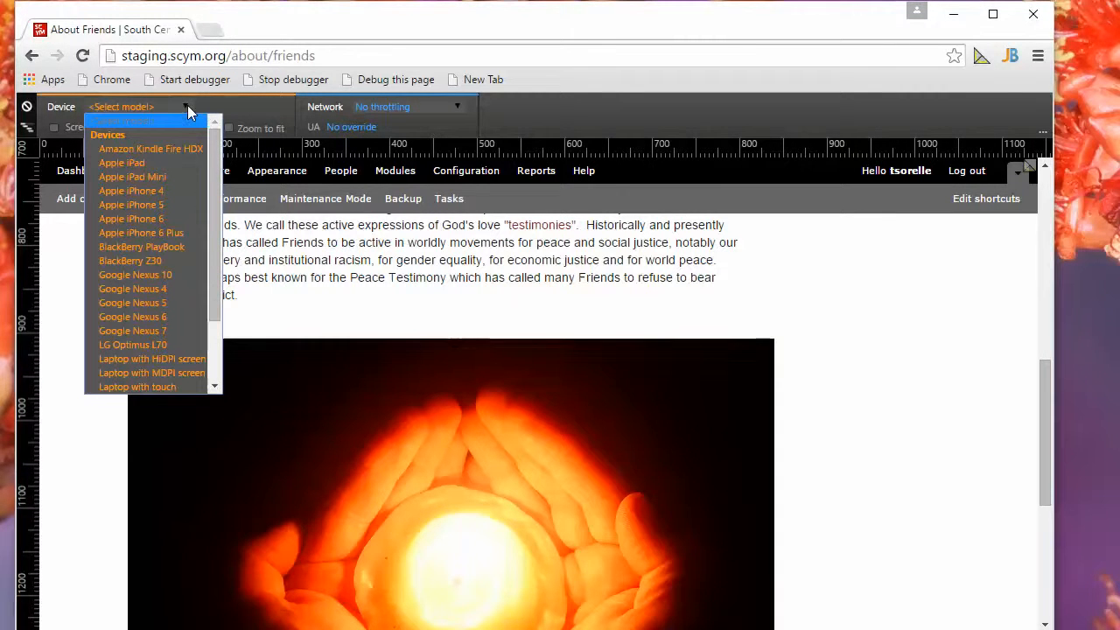
left_click(140, 190)
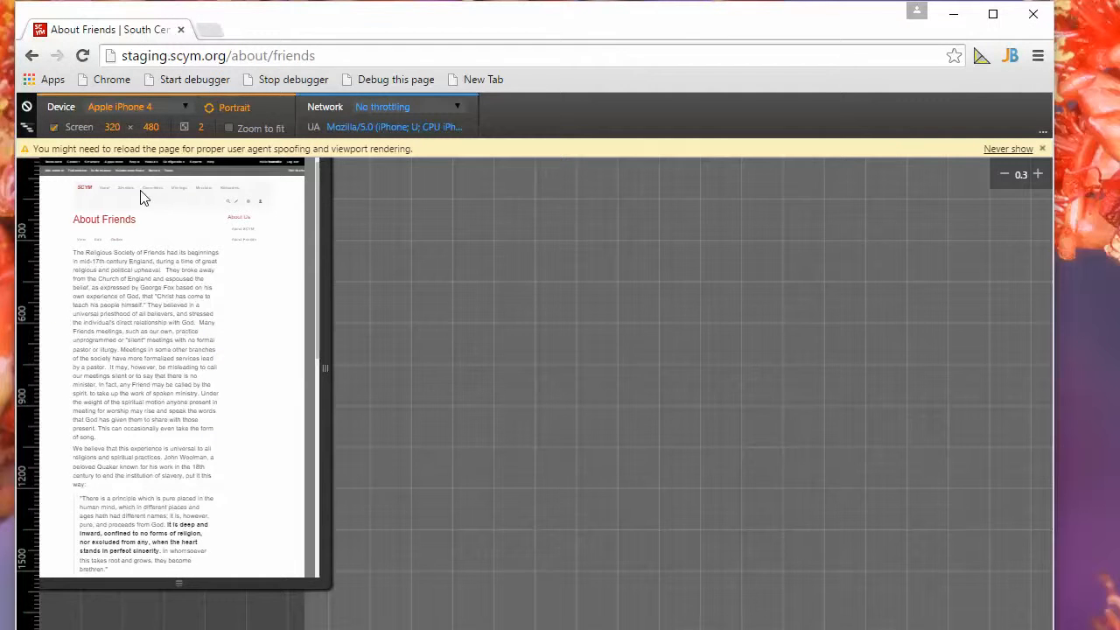
left_click(83, 54)
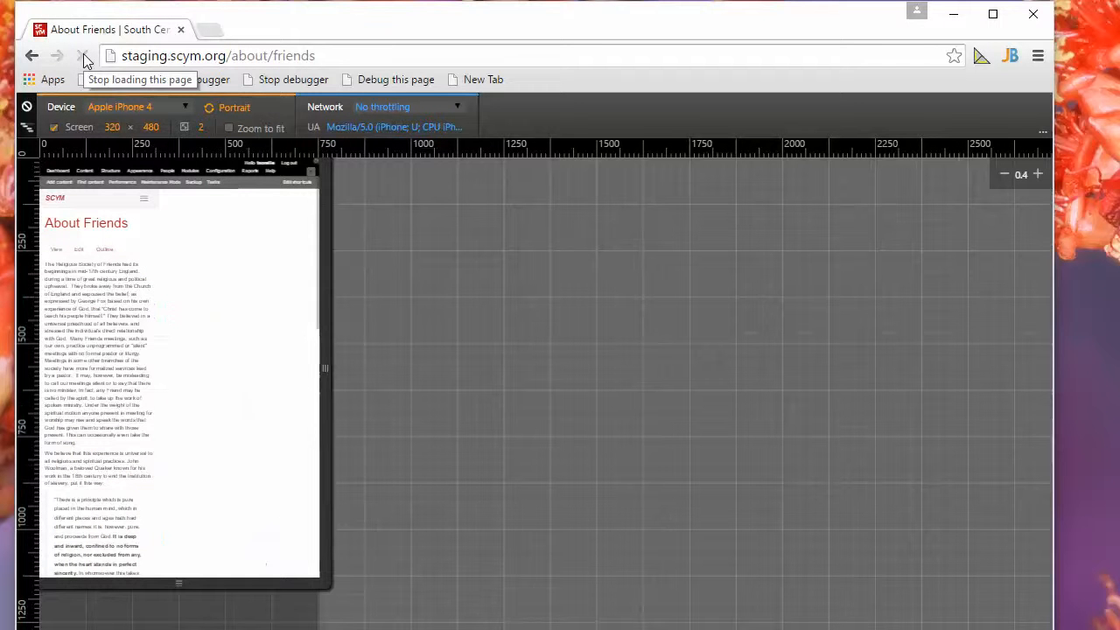
left_click(242, 112)
left_click(241, 111)
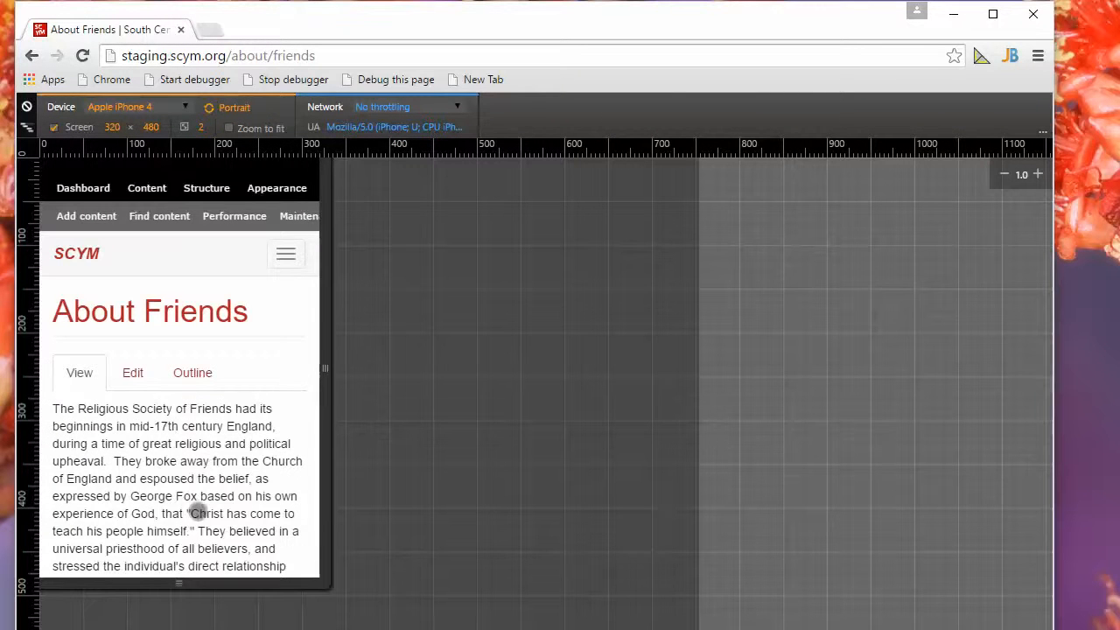
Examine how the About Friends text and the large hands image fit the emulated phone screen.
left_click_drag(194, 507, 186, 359)
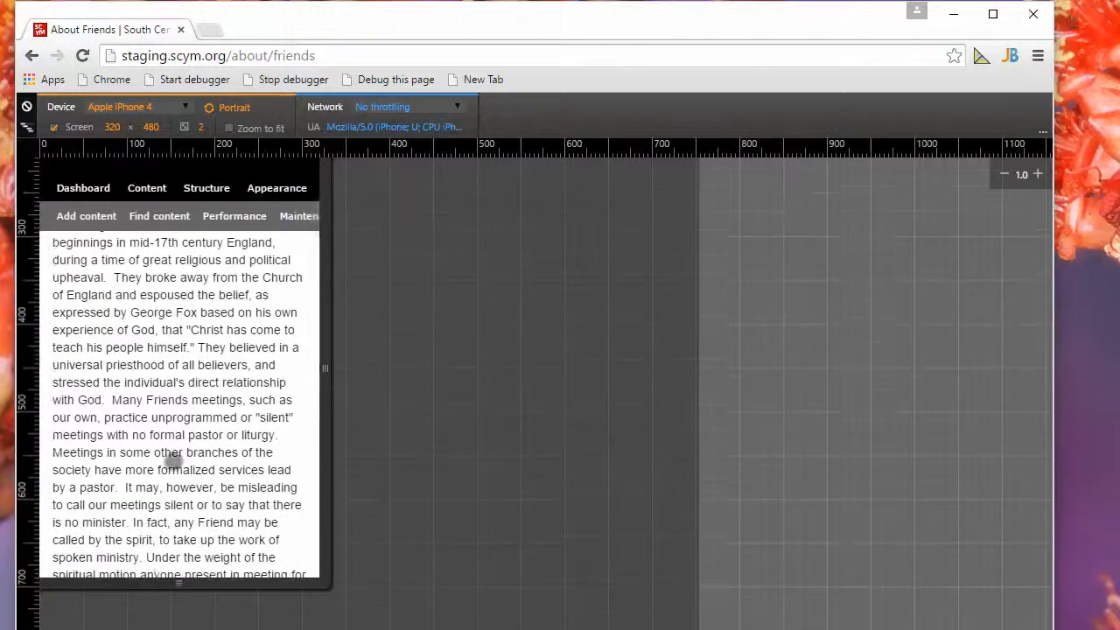
left_click_drag(174, 462, 193, 353)
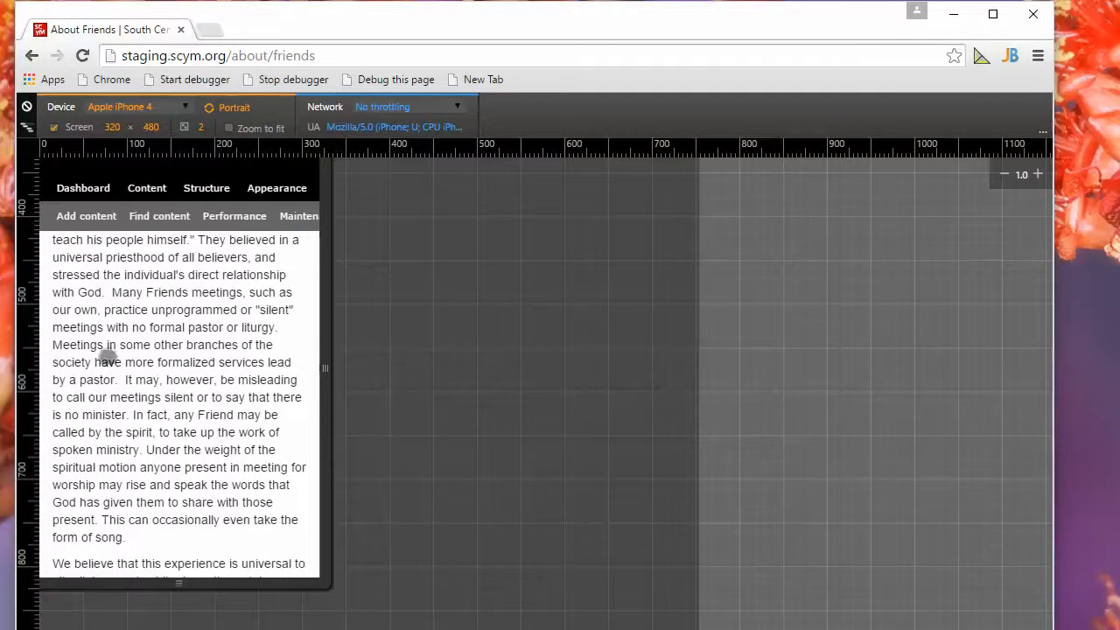
left_click_drag(188, 477, 184, 355)
left_click_drag(188, 478, 218, 338)
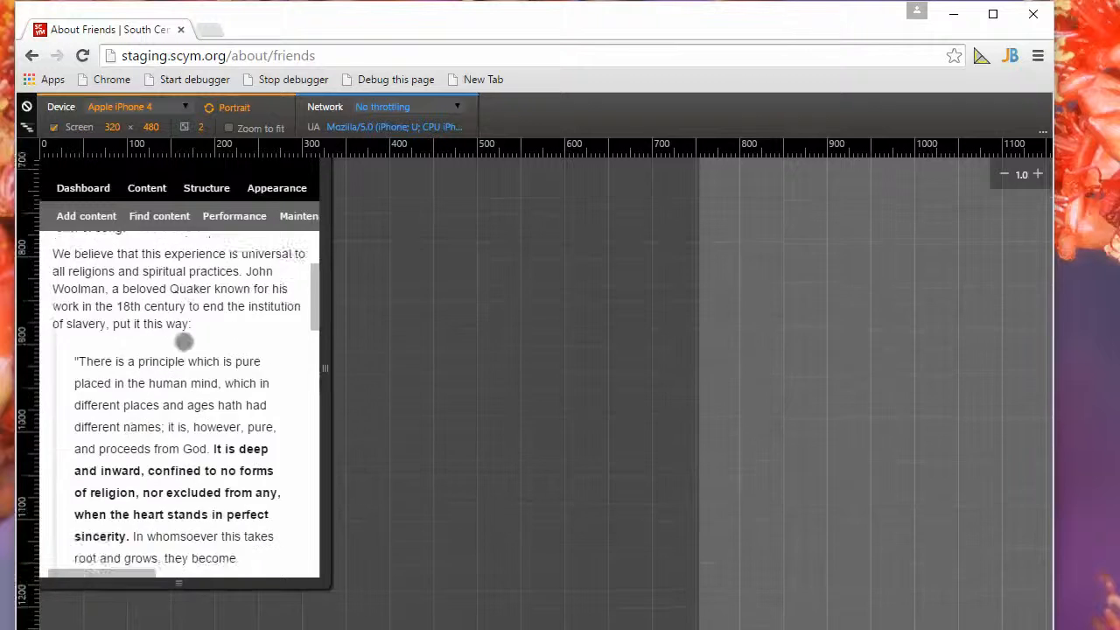
left_click_drag(201, 519, 179, 262)
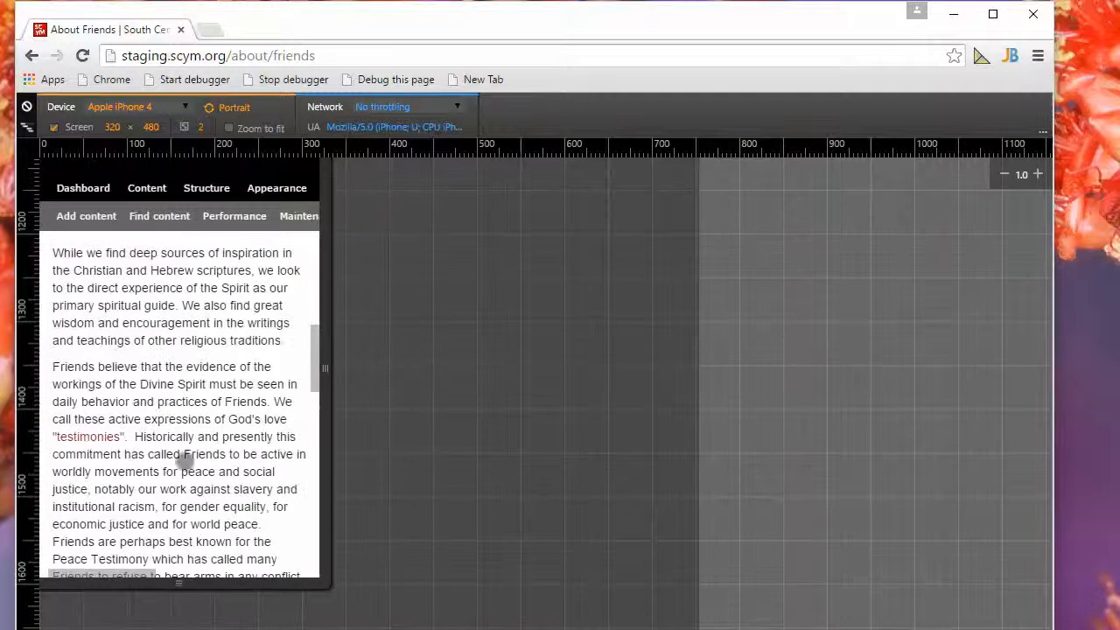
left_click_drag(189, 542, 176, 321)
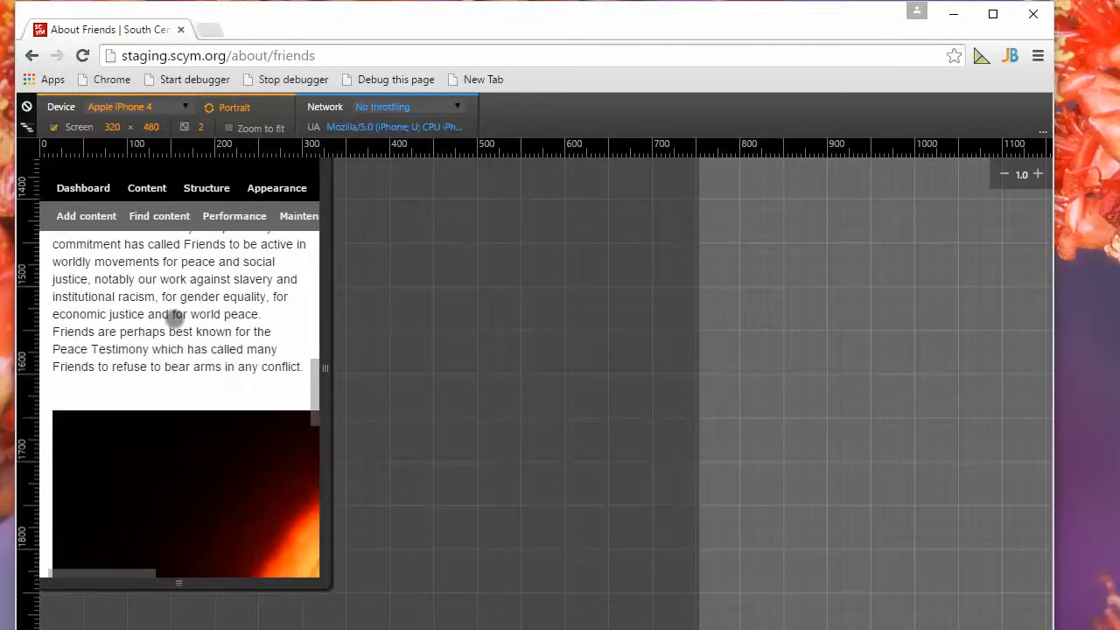
left_click_drag(114, 376, 139, 270)
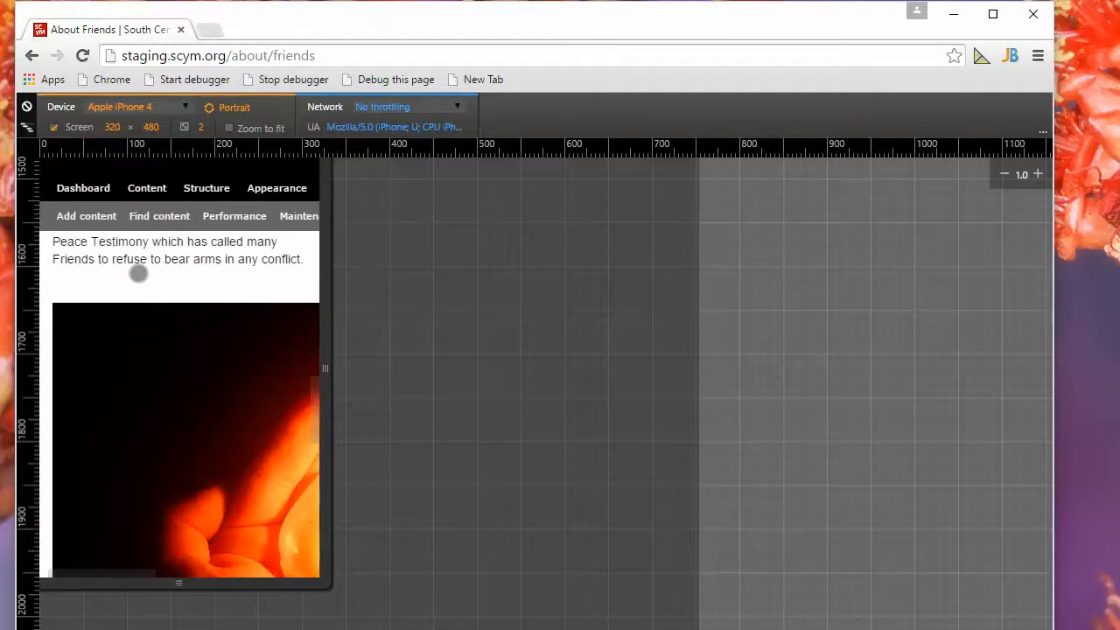
Reset all device emulation overrides for the About Friends page and close the developer tools.
scroll(140, 275, "down", 3)
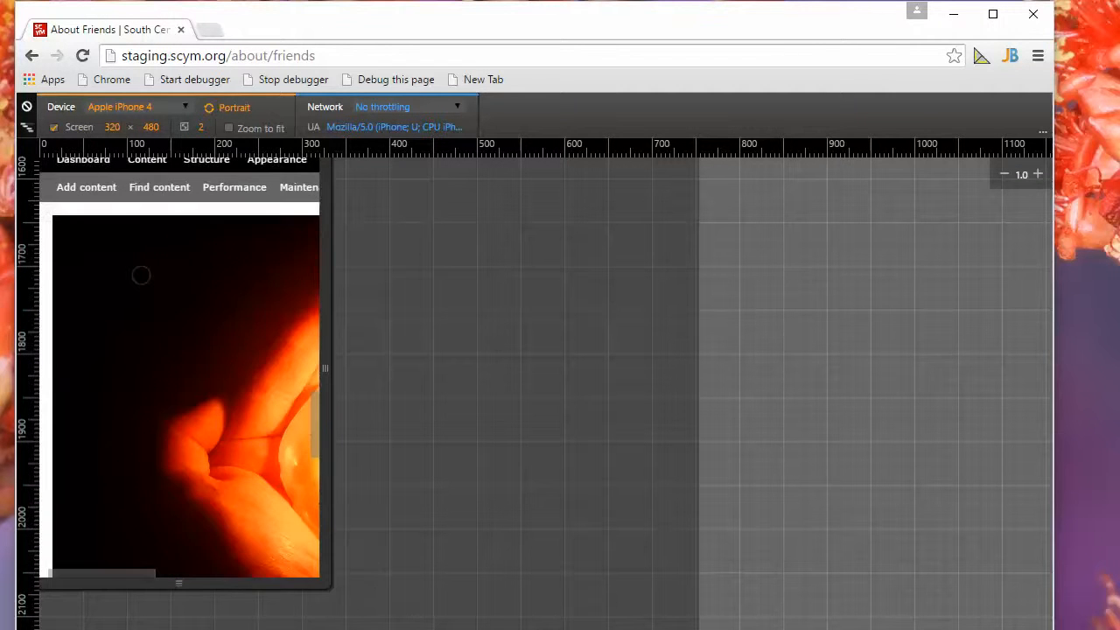
scroll(141, 275, "up", 5)
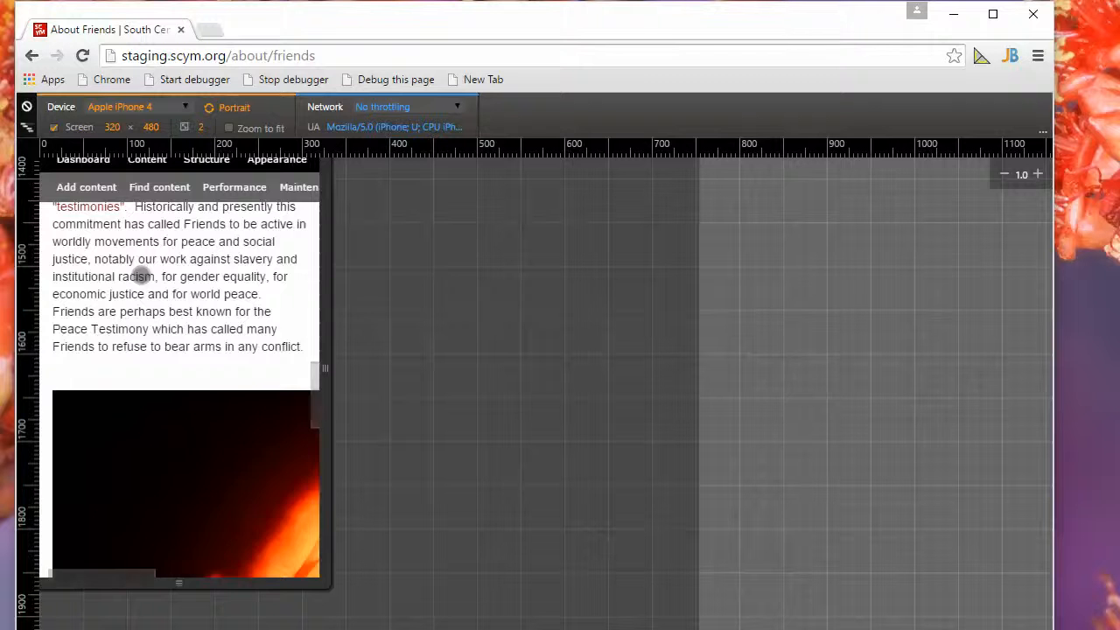
scroll(141, 275, "up", 15)
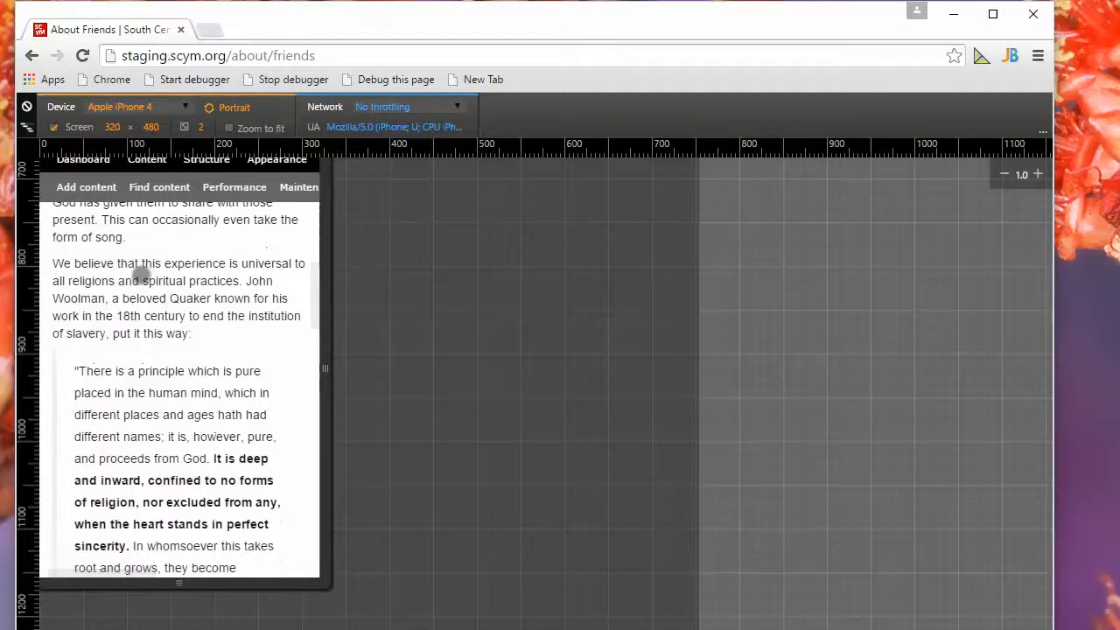
left_click(27, 107)
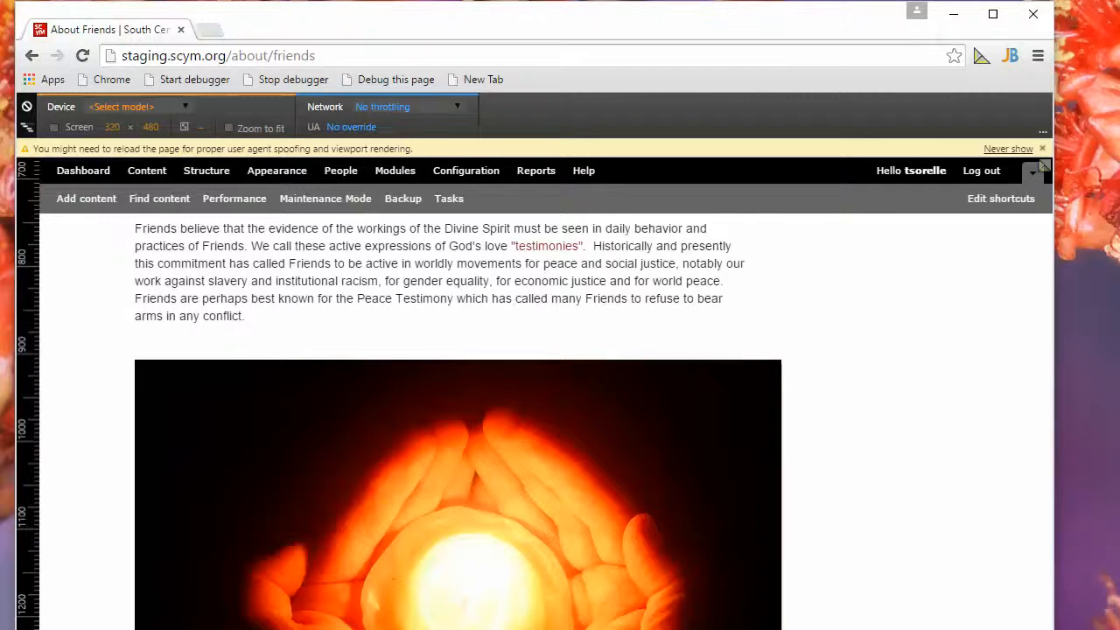
key("F12")
left_click_drag(916, 183, 505, 122)
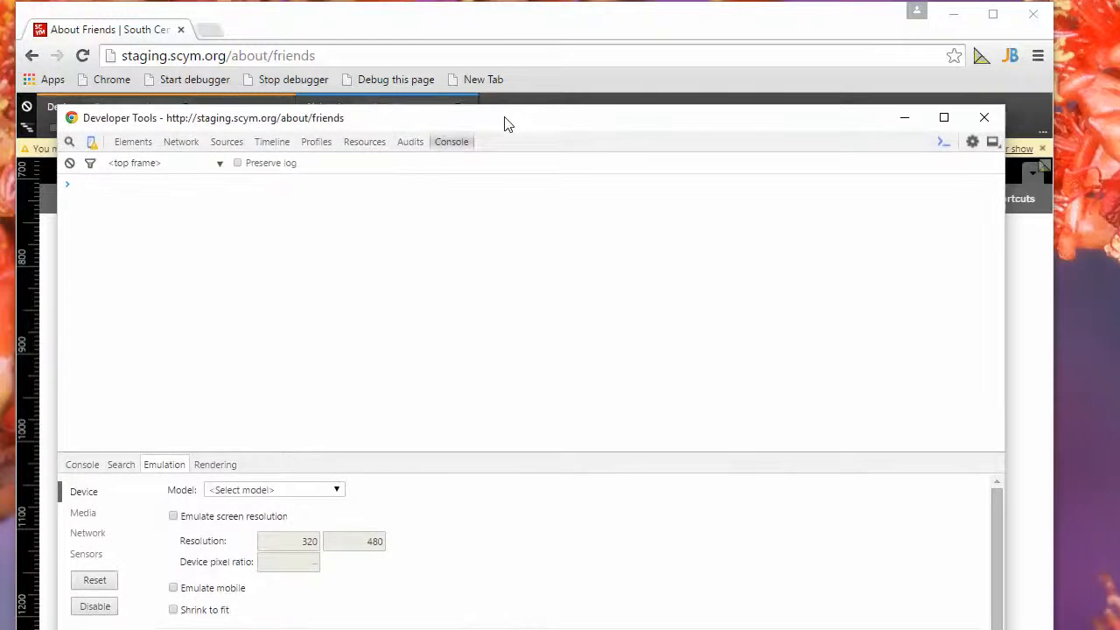
left_click(984, 118)
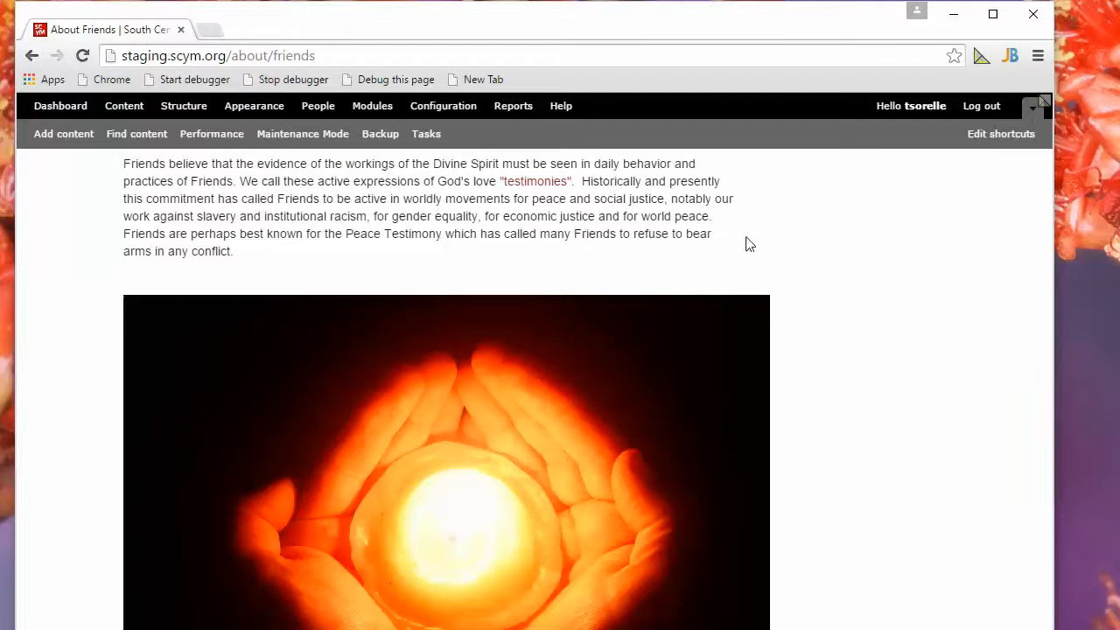
Open the About Friends page for editing and bring up the image properties of the glowing hands picture.
scroll(691, 237, "down", 4)
scroll(687, 242, "up", 7)
scroll(685, 243, "down", 2)
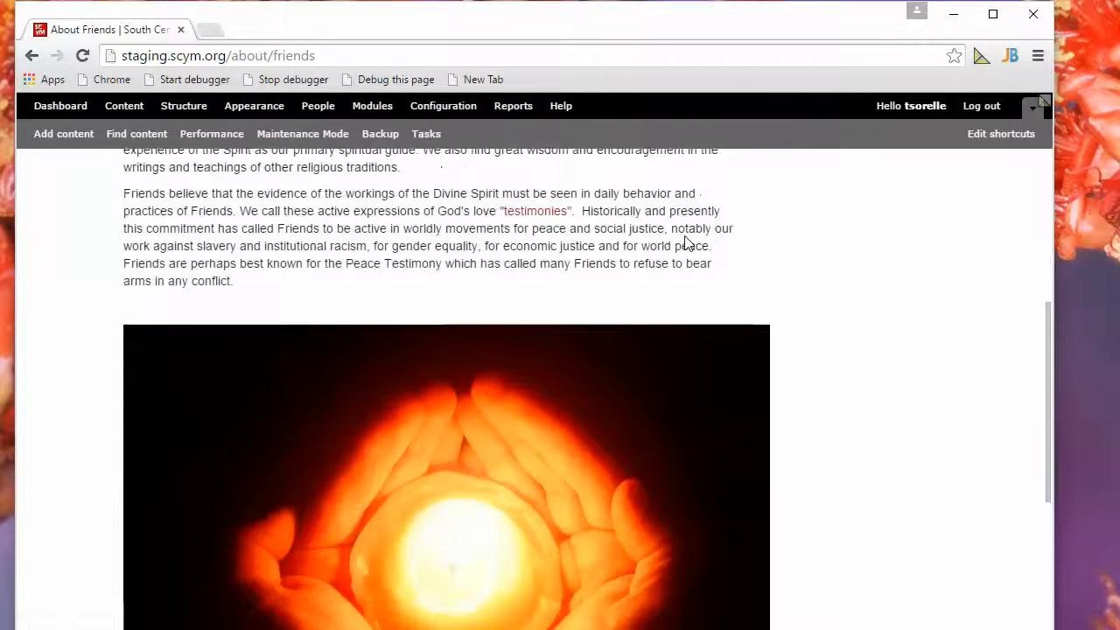
scroll(685, 243, "up", 3)
scroll(685, 243, "down", 4)
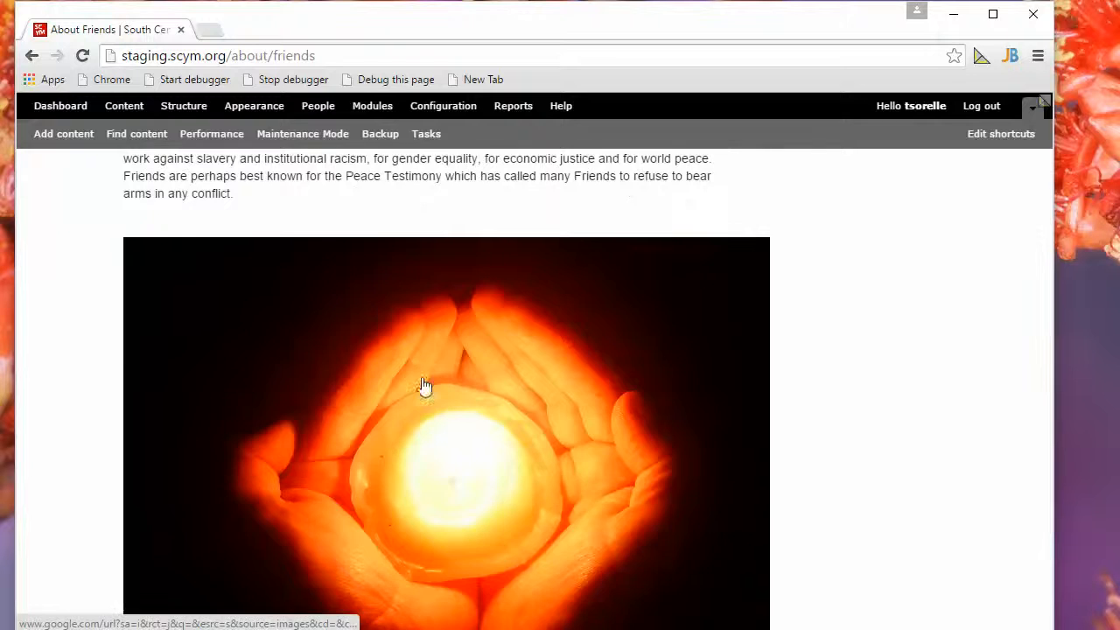
scroll(420, 280, "up", 9)
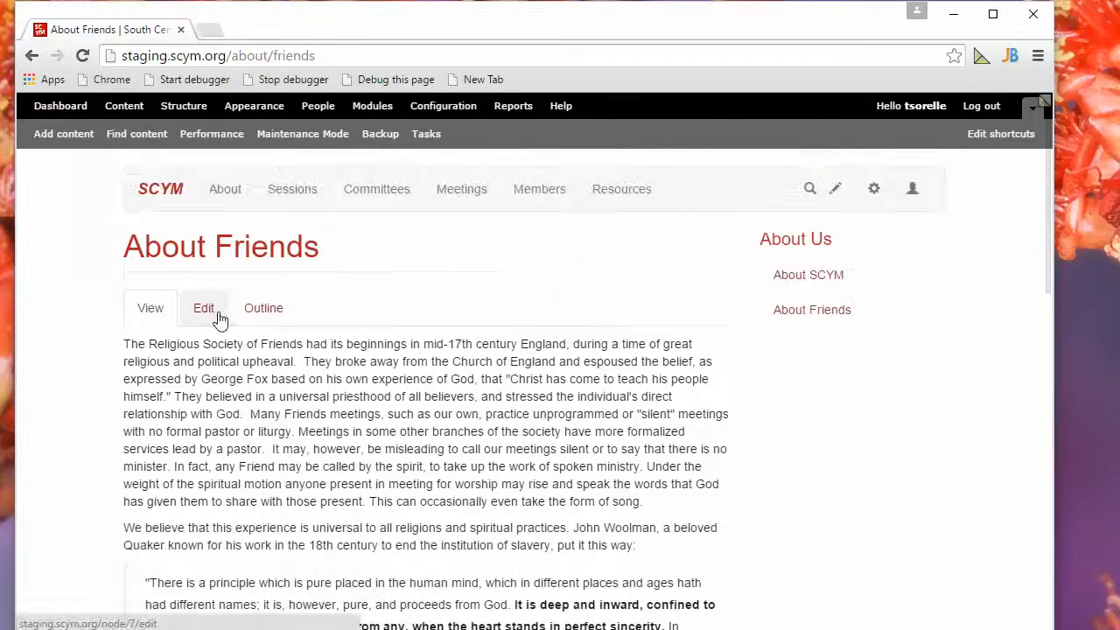
left_click(205, 309)
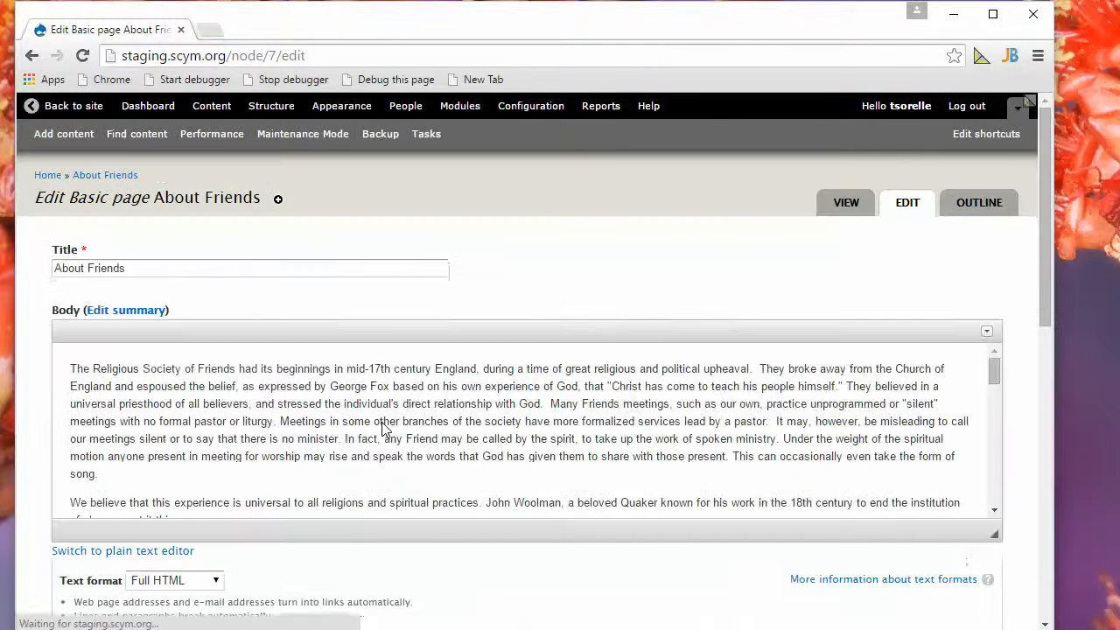
scroll(381, 428, "down", 8)
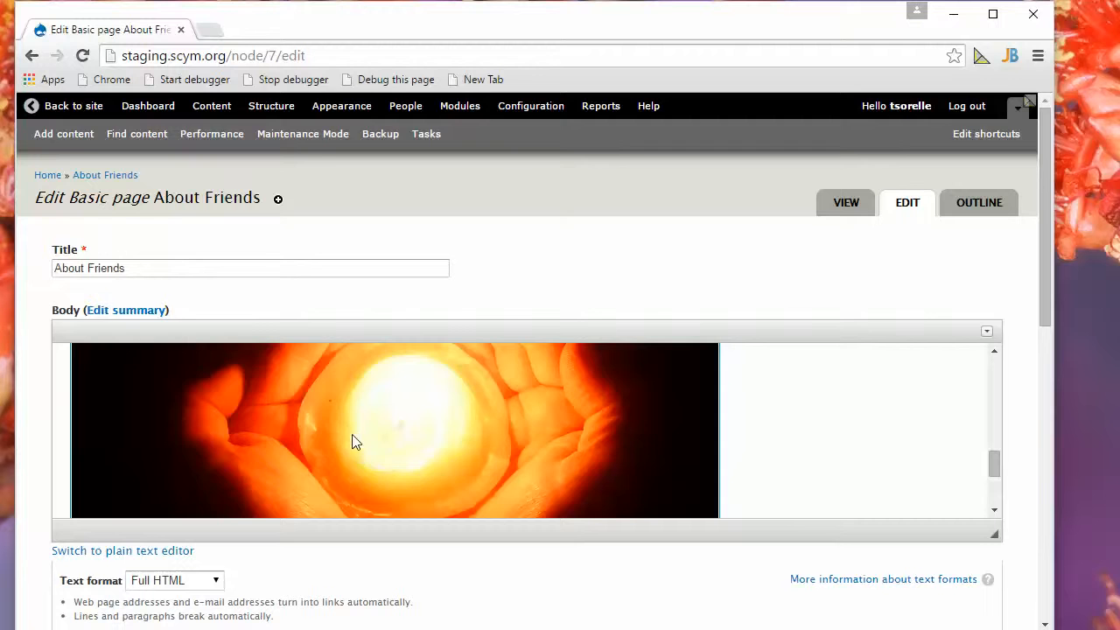
double_click(344, 437)
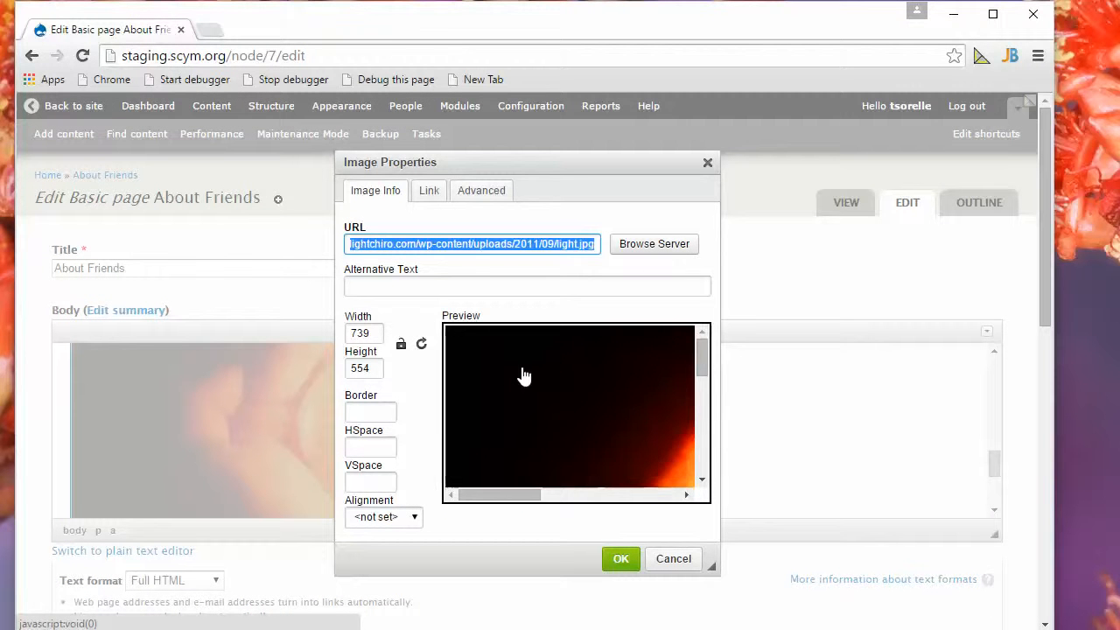
Assign the stylesheet class img-responsive to the hands image in its advanced properties.
left_click(480, 193)
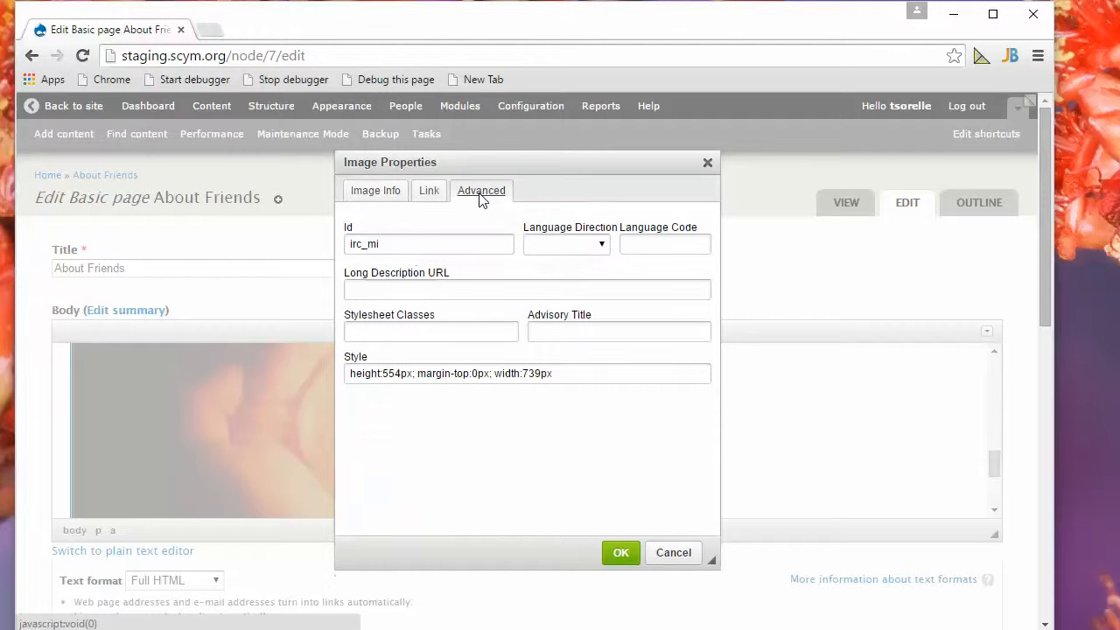
left_click(391, 336)
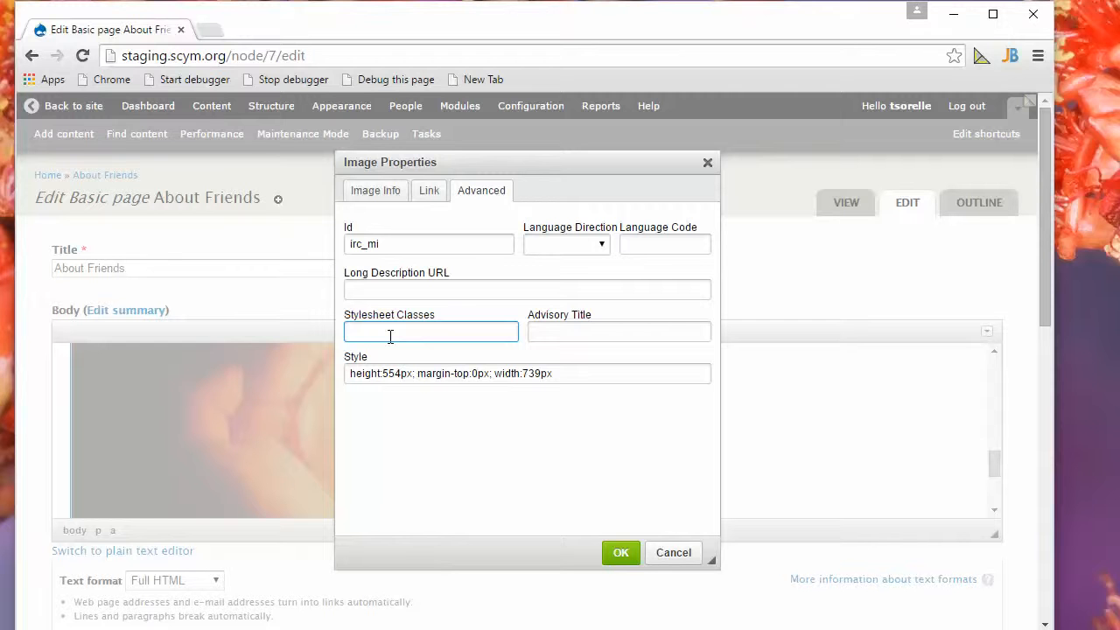
type("img-responsive")
left_click(465, 374)
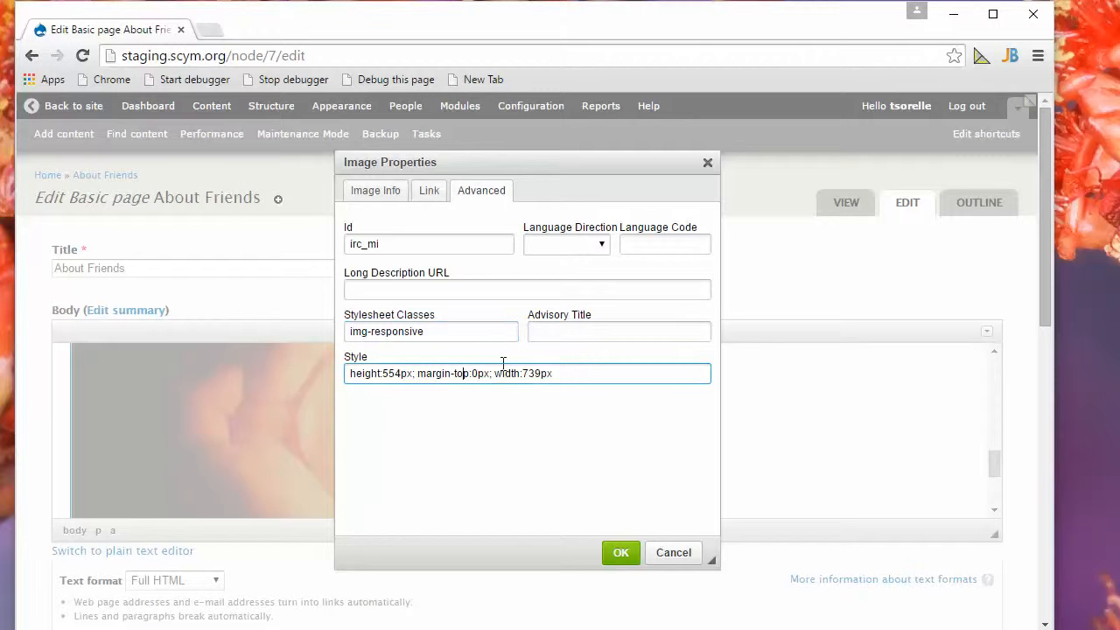
left_click(459, 331)
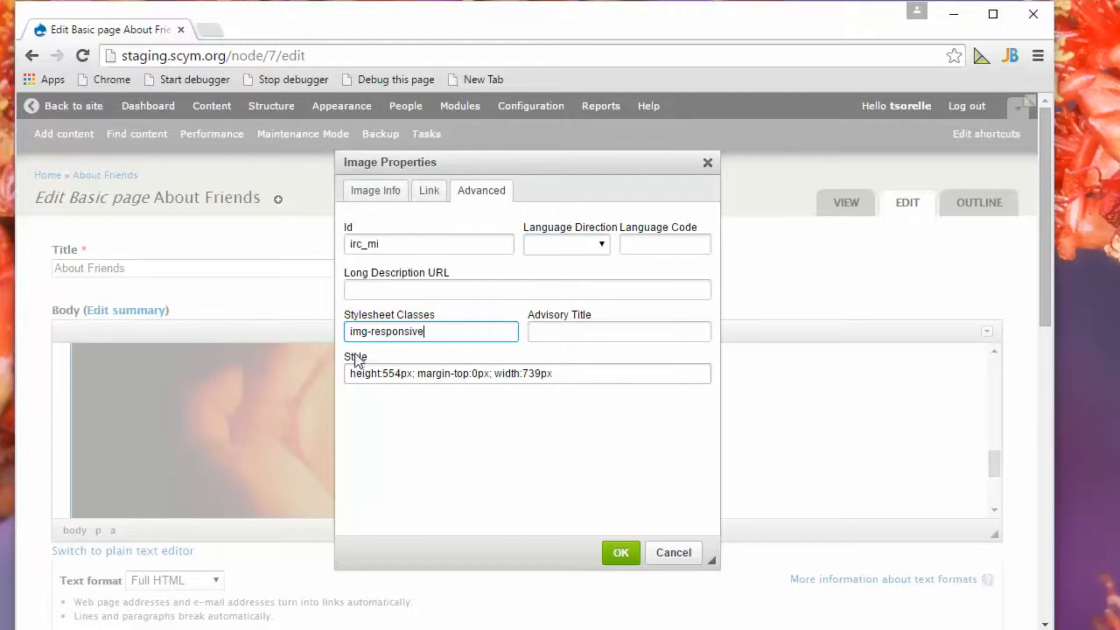
Clear the entire inline style of the hands image, including its fixed height and width, and apply the image properties.
left_click(380, 372)
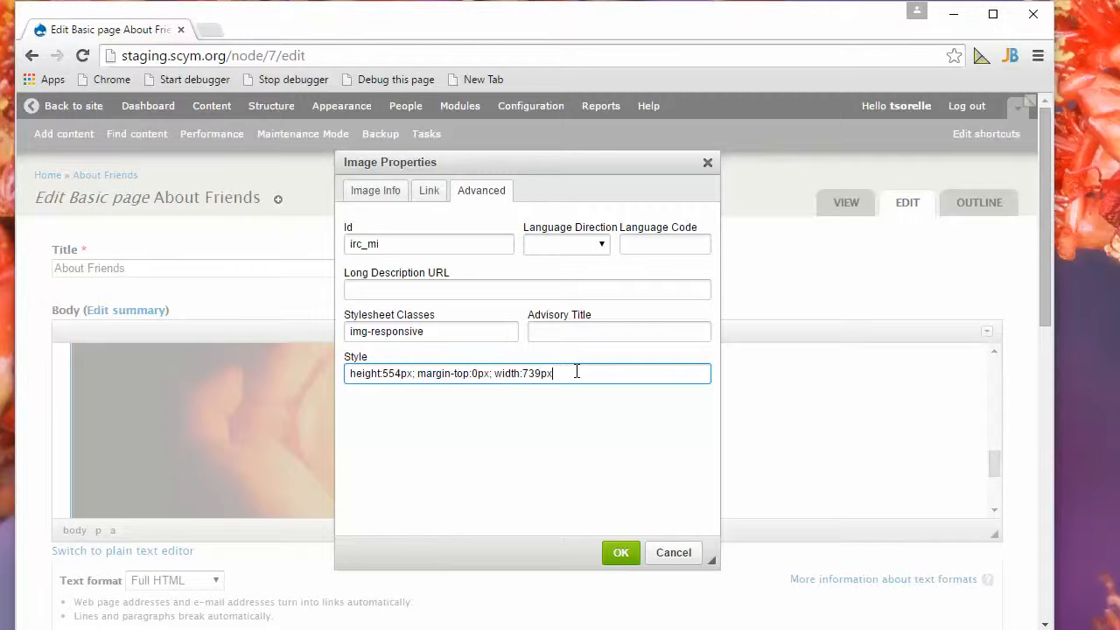
left_click_drag(577, 373, 283, 377)
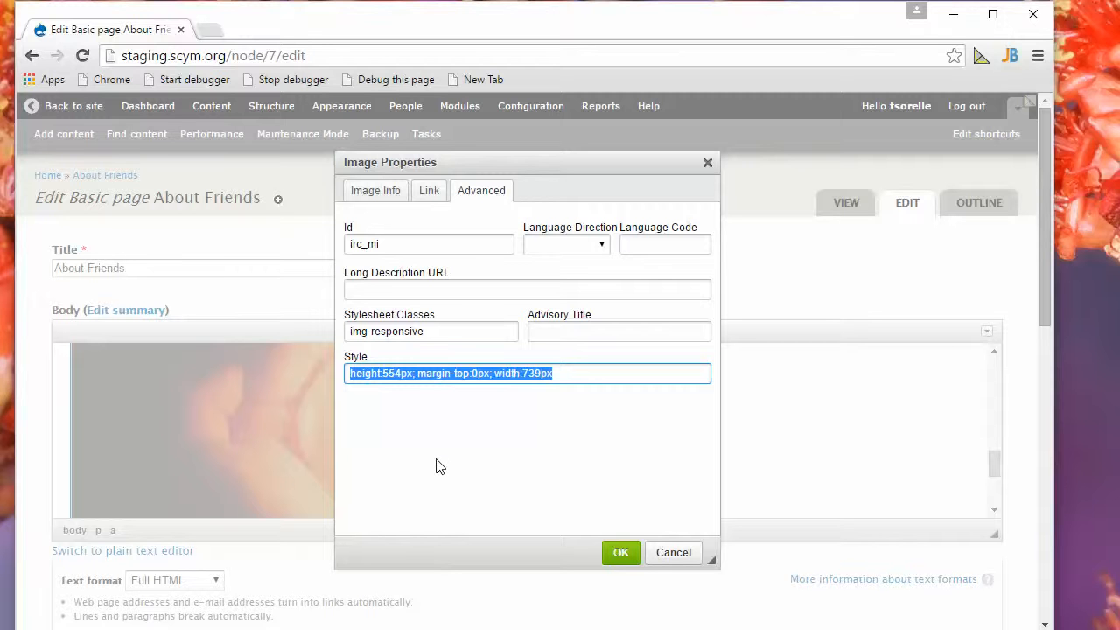
key("BackSpace")
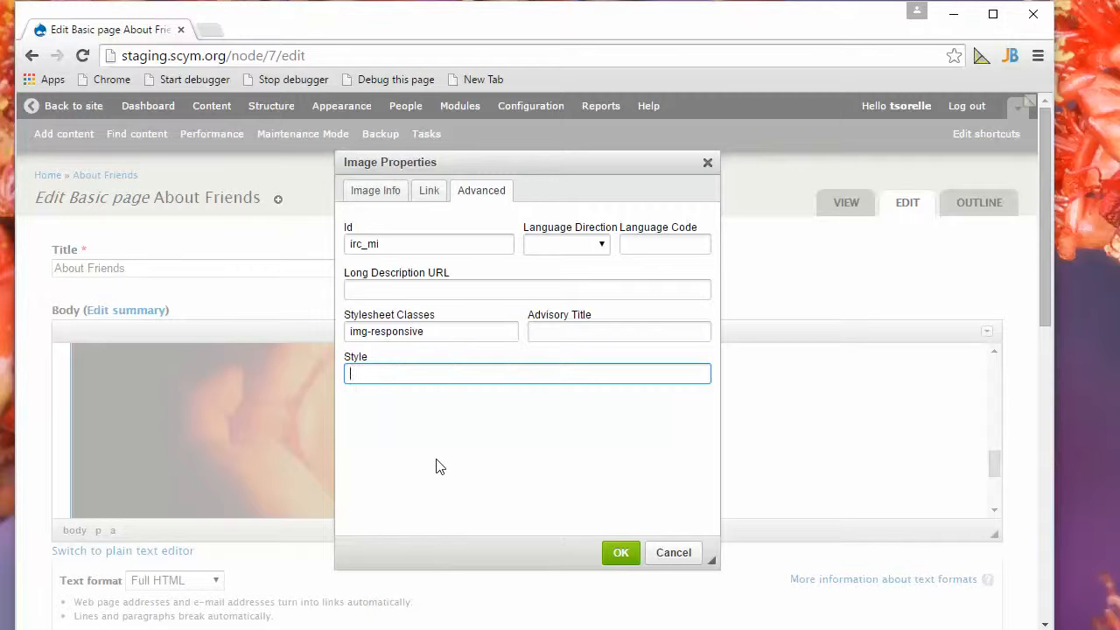
left_click(447, 328)
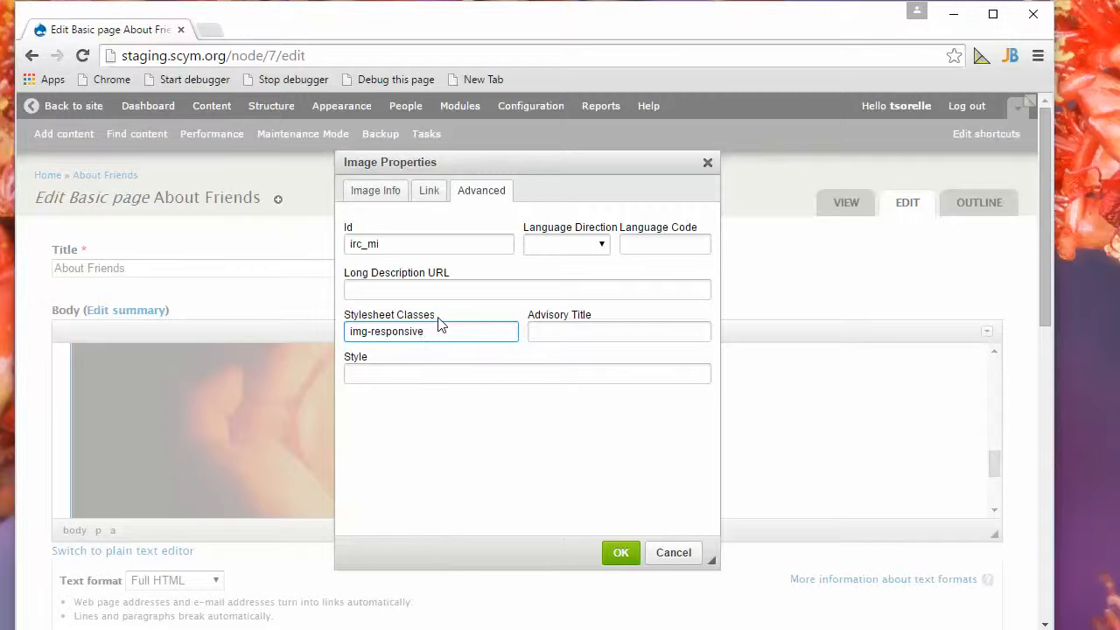
double_click(440, 324)
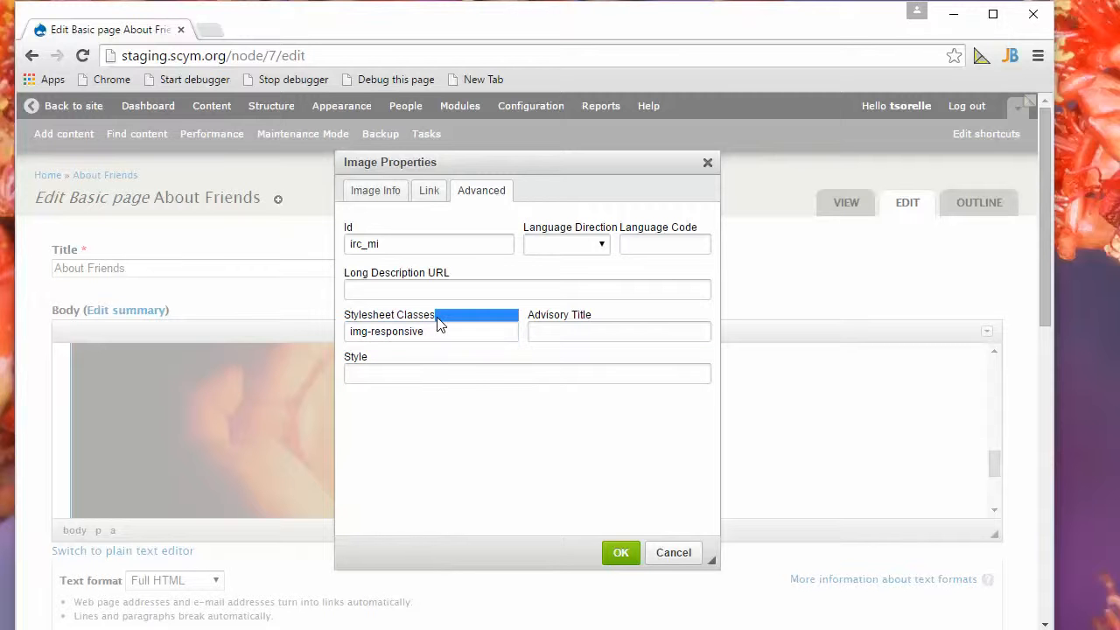
left_click(412, 375)
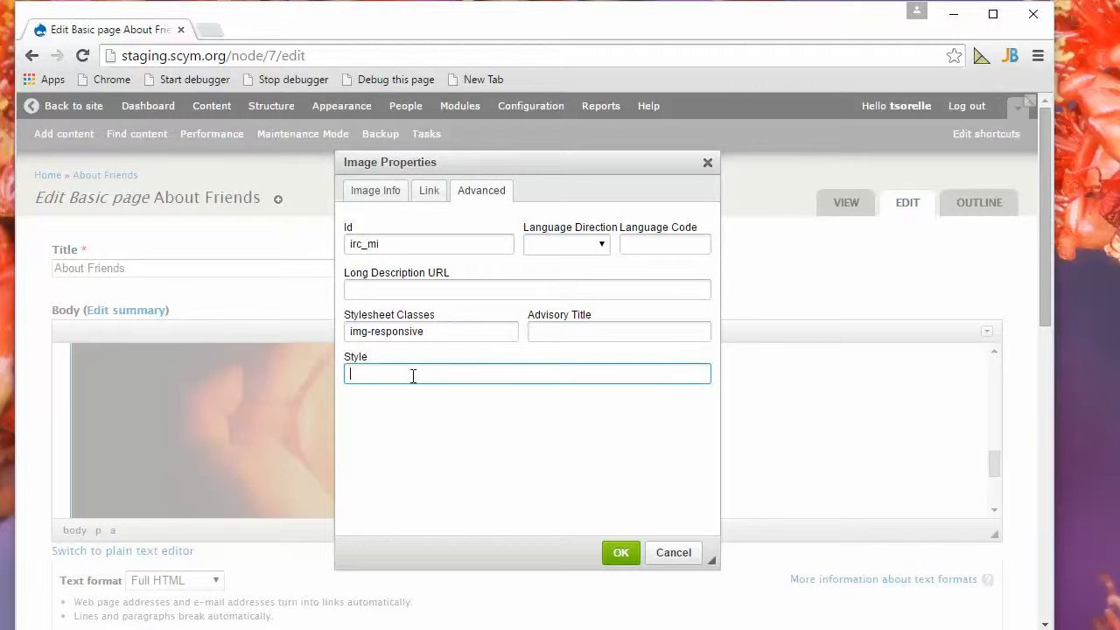
left_click(517, 472)
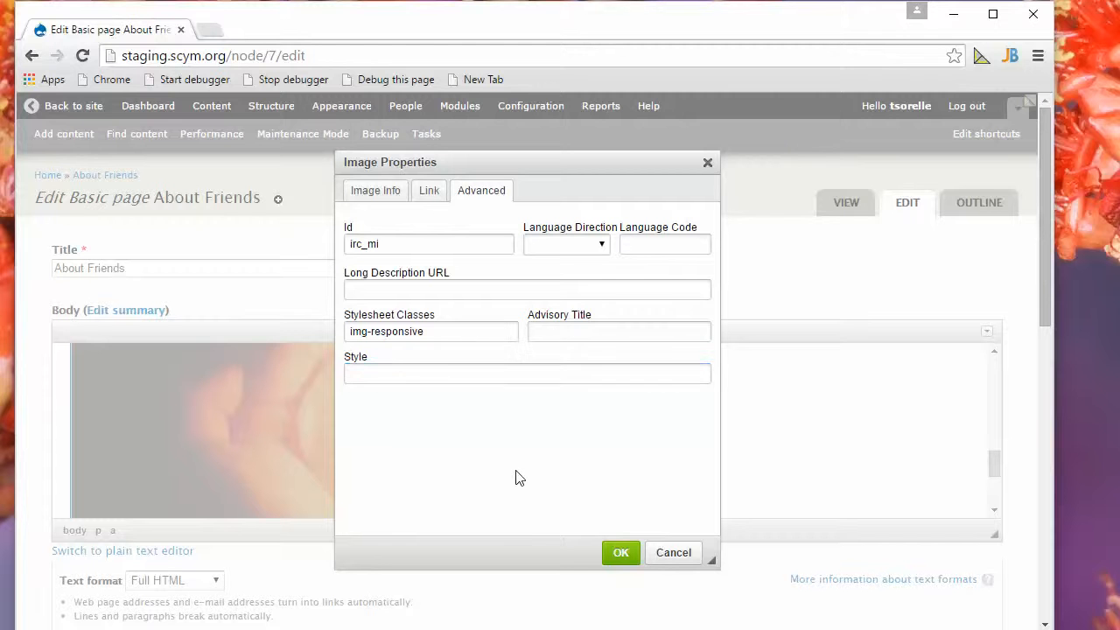
left_click(623, 554)
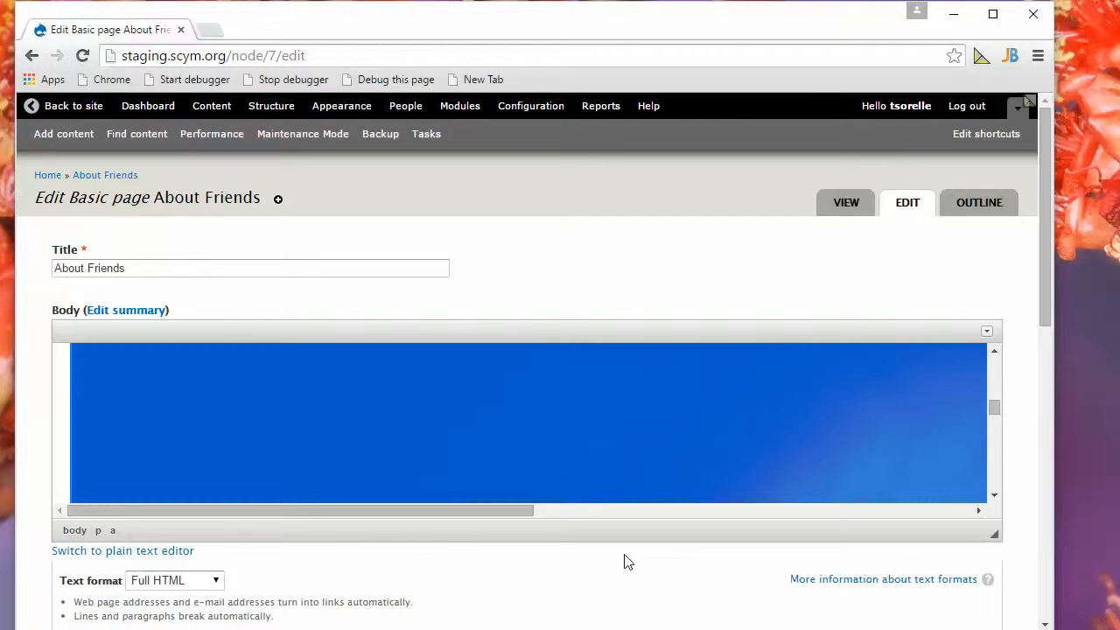
Examine how the hands image and the text above it appear in the body editor.
scroll(487, 454, "up", 5)
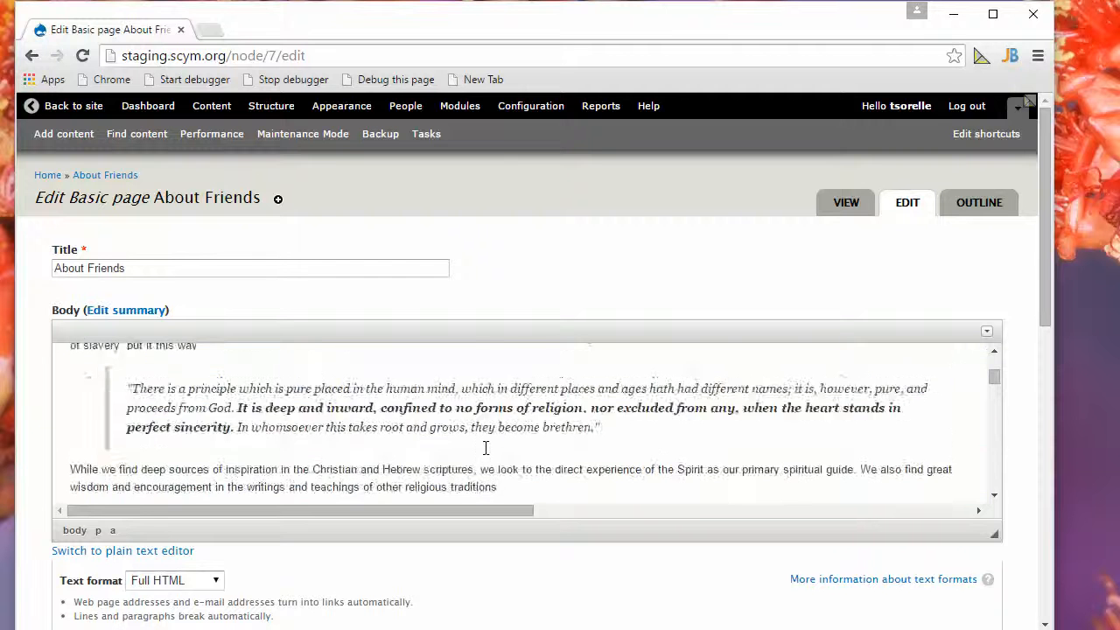
scroll(487, 455, "down", 2)
left_click(455, 395)
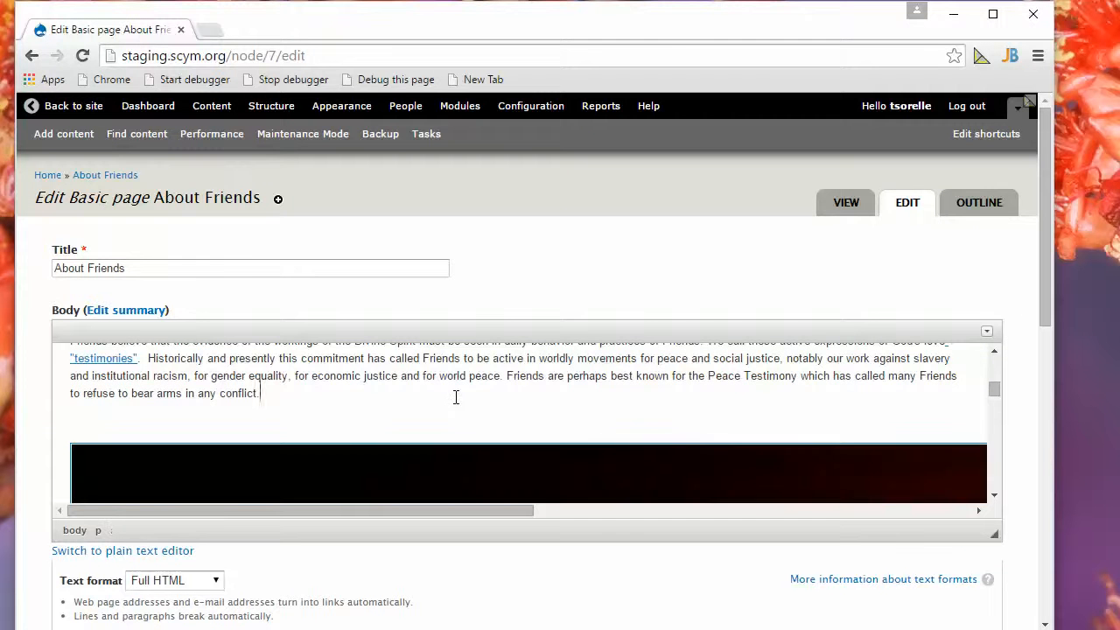
scroll(454, 402, "down", 3)
scroll(455, 415, "down", 4)
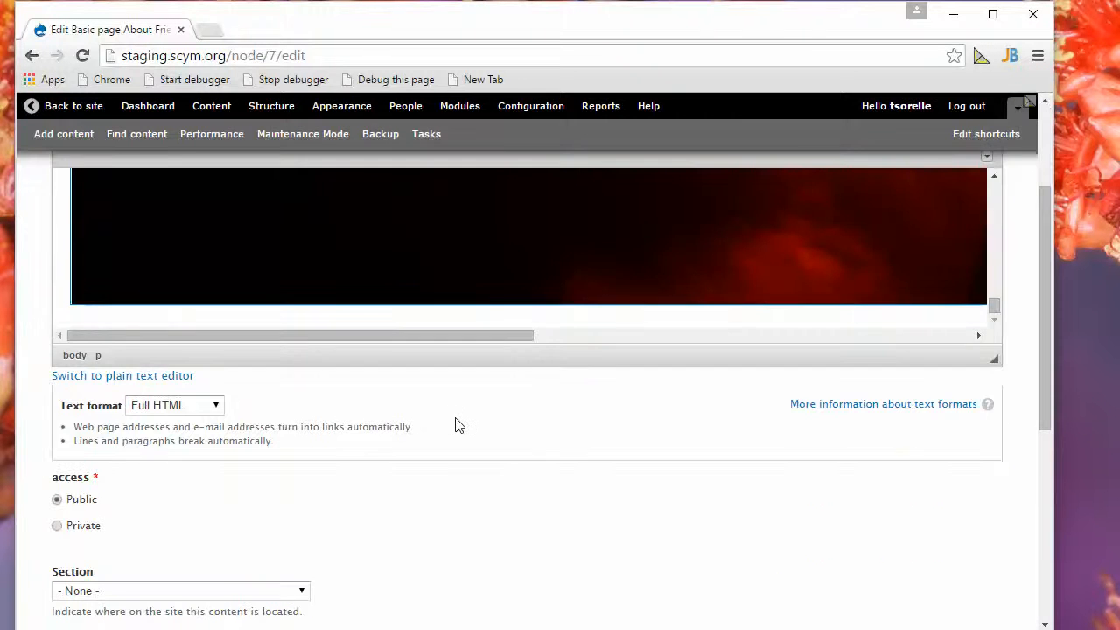
scroll(454, 425, "up", 1)
scroll(425, 405, "up", 3)
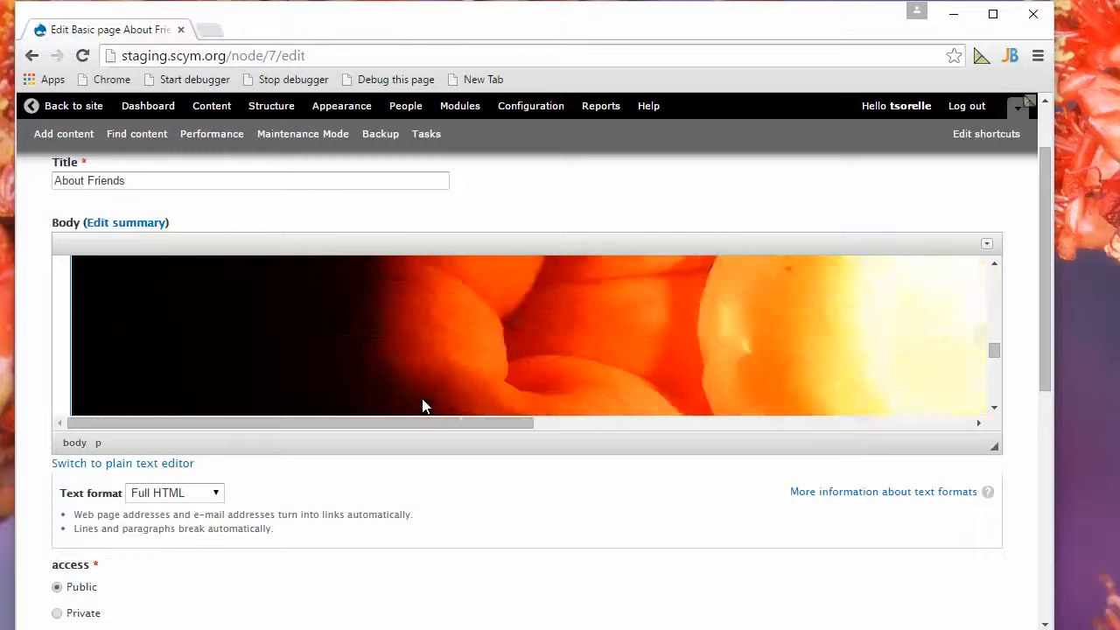
scroll(422, 405, "up", 5)
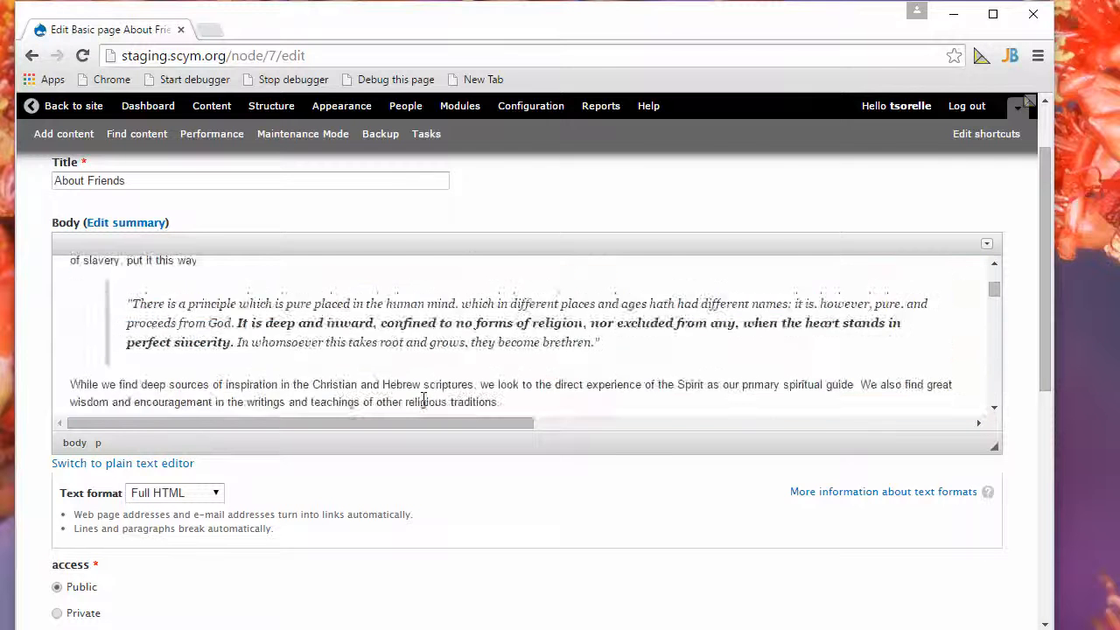
scroll(423, 405, "down", 2)
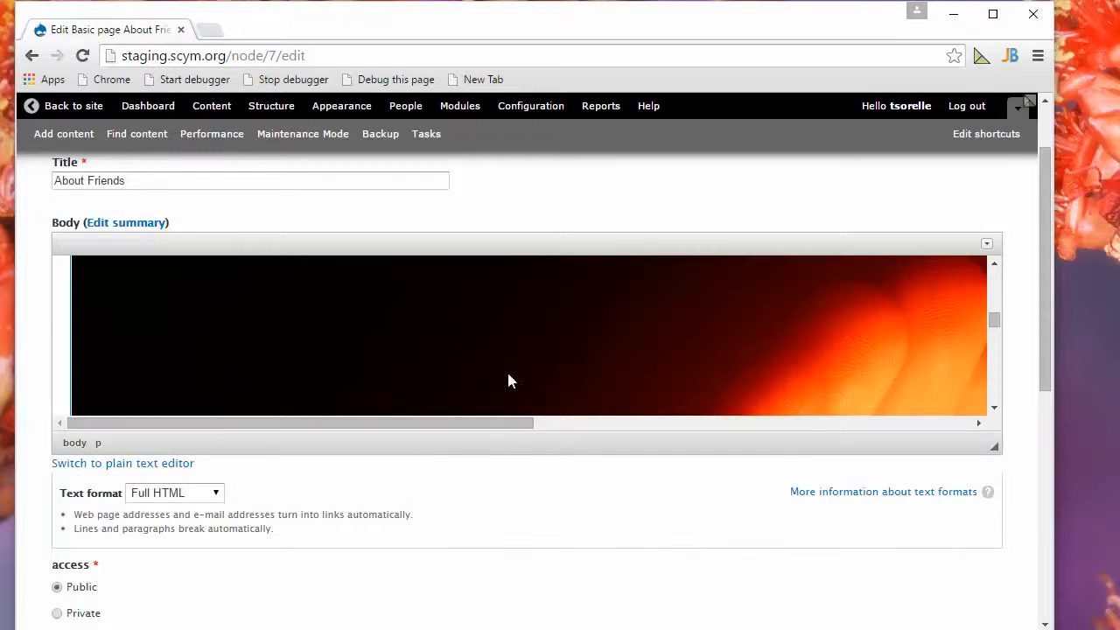
scroll(507, 372, "down", 5)
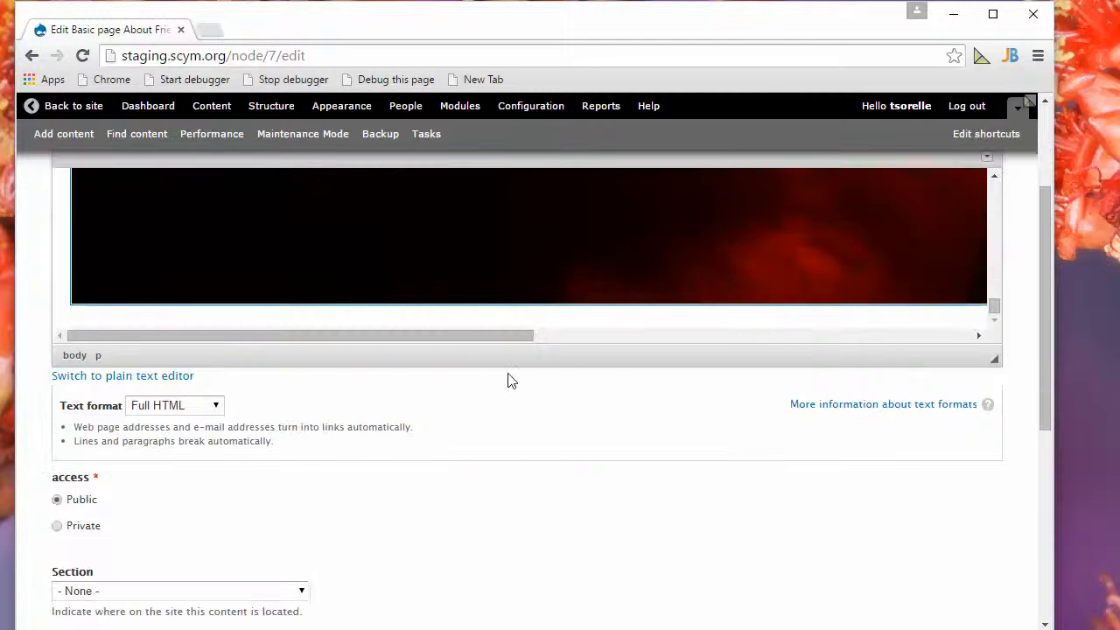
Save the About Friends page and check how the hands image fits the text column on the published page.
scroll(563, 453, "down", 5)
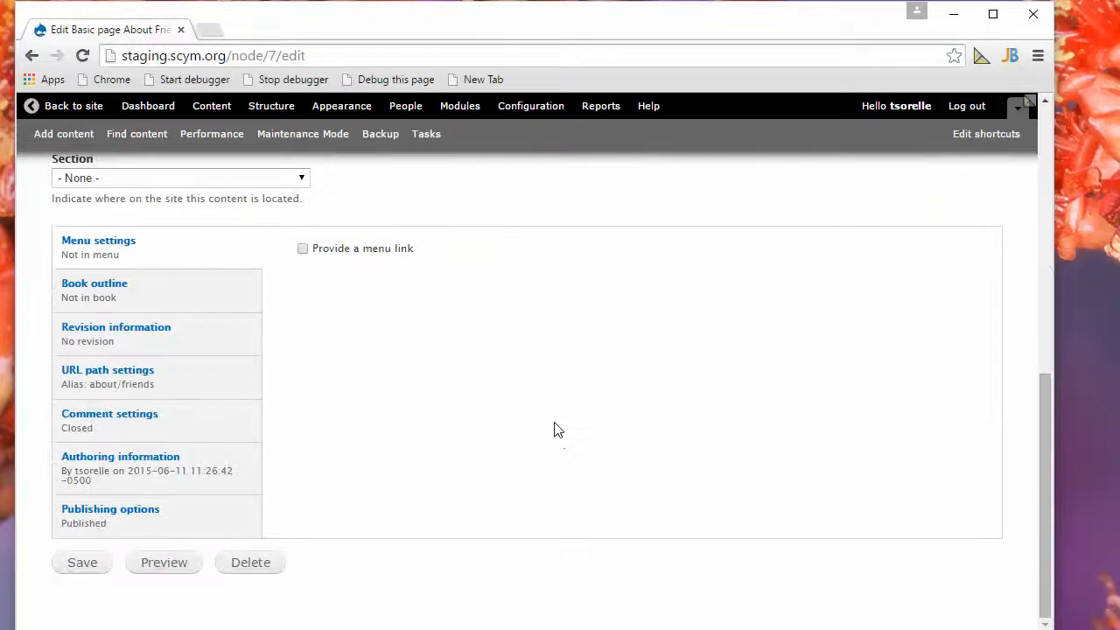
left_click(83, 565)
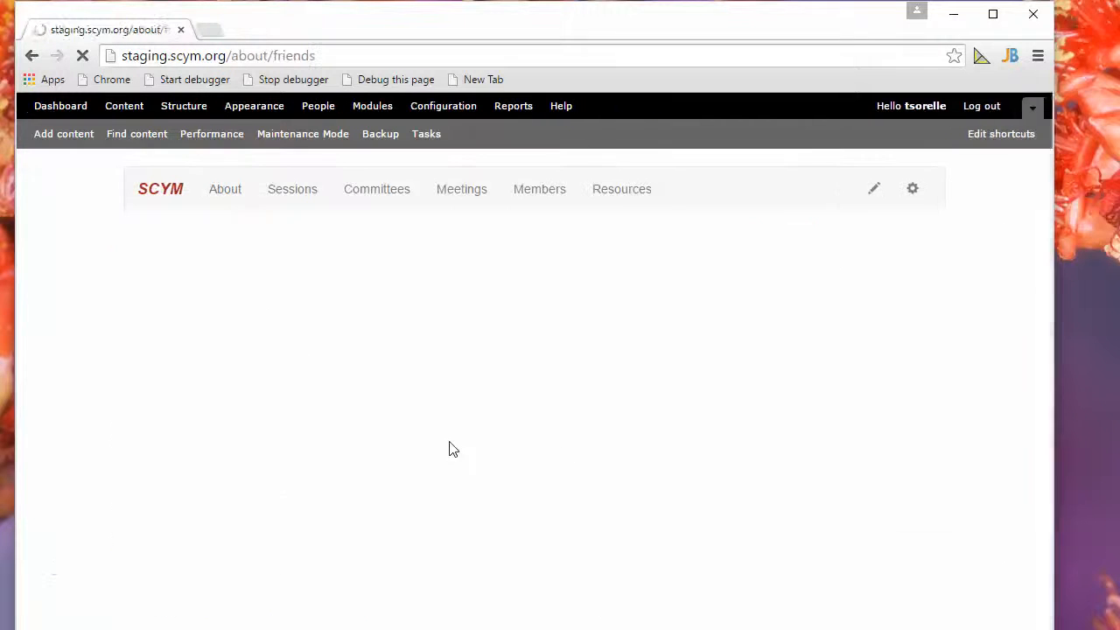
scroll(451, 451, "down", 6)
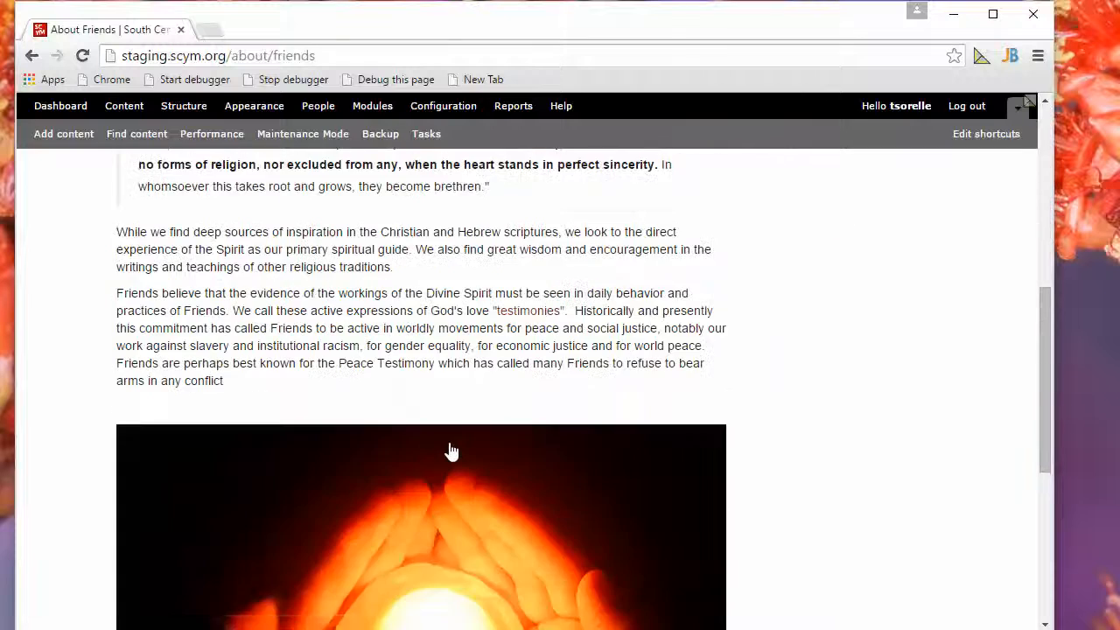
scroll(452, 451, "down", 4)
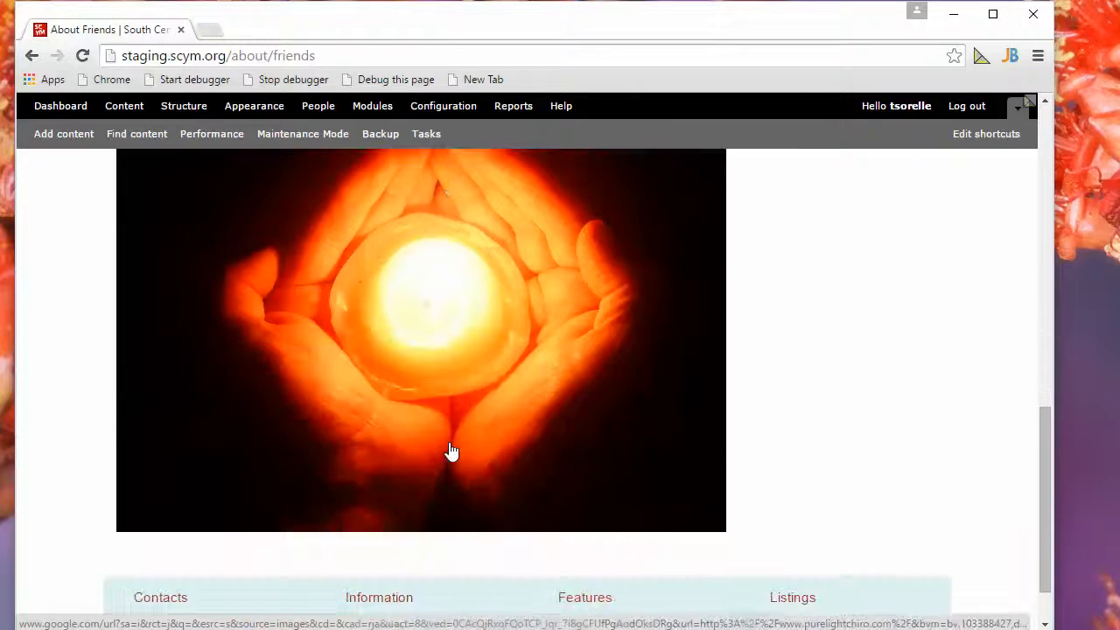
Compare the width of the hands image with the text column above it on the published About Friends page.
scroll(452, 451, "up", 1)
scroll(452, 450, "up", 4)
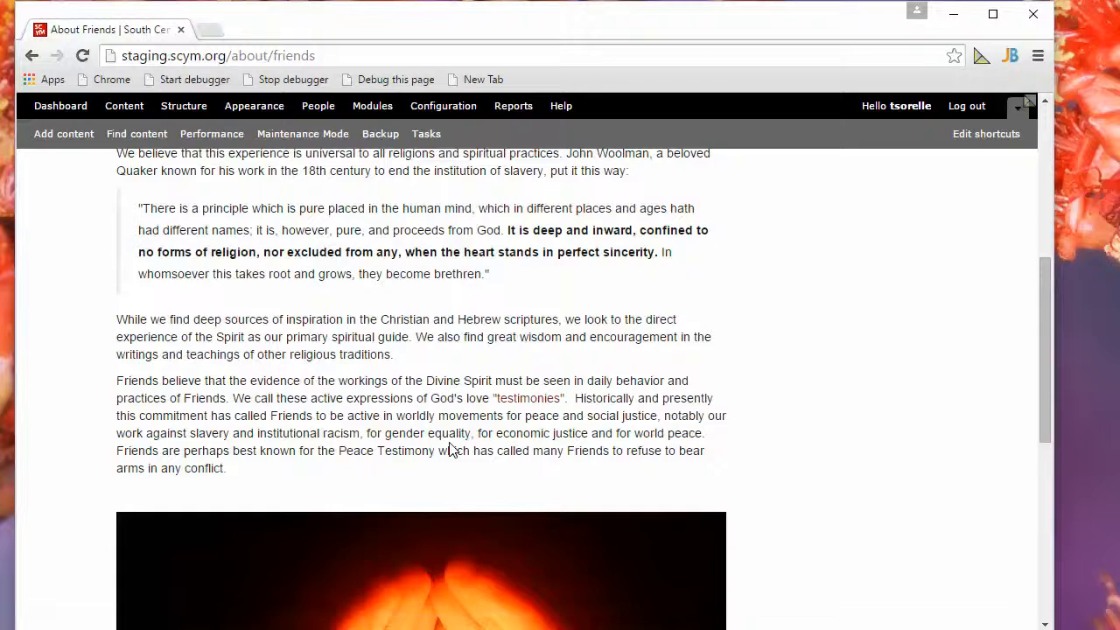
scroll(451, 450, "up", 3)
scroll(451, 451, "down", 3)
scroll(451, 450, "up", 3)
scroll(452, 450, "down", 4)
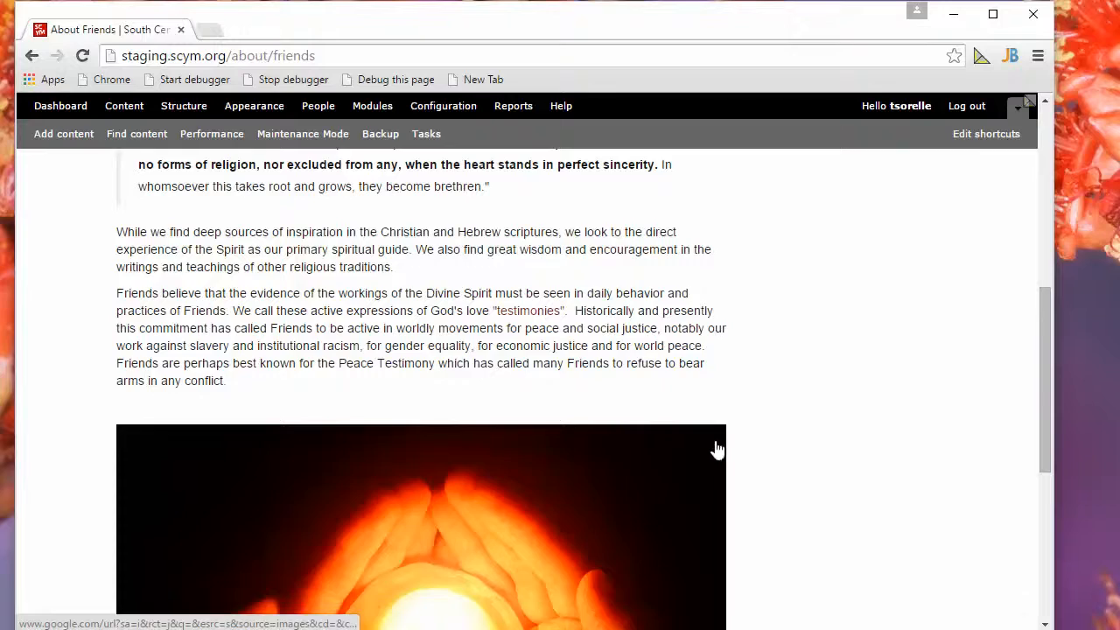
scroll(480, 345, "up", 6)
scroll(480, 346, "down", 2)
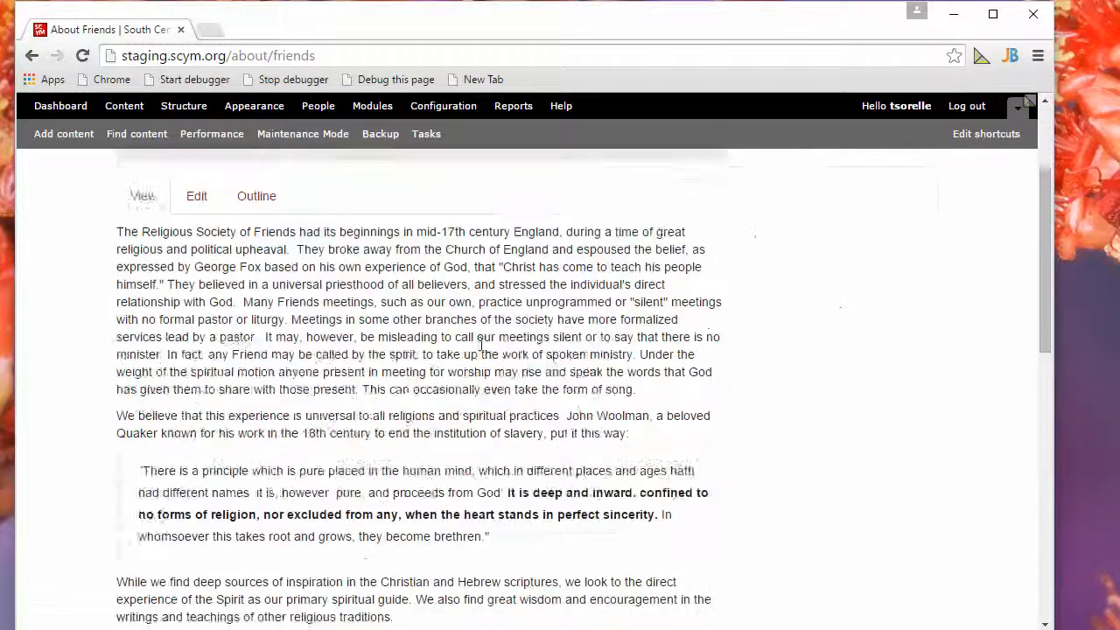
scroll(480, 345, "down", 9)
scroll(480, 350, "up", 1)
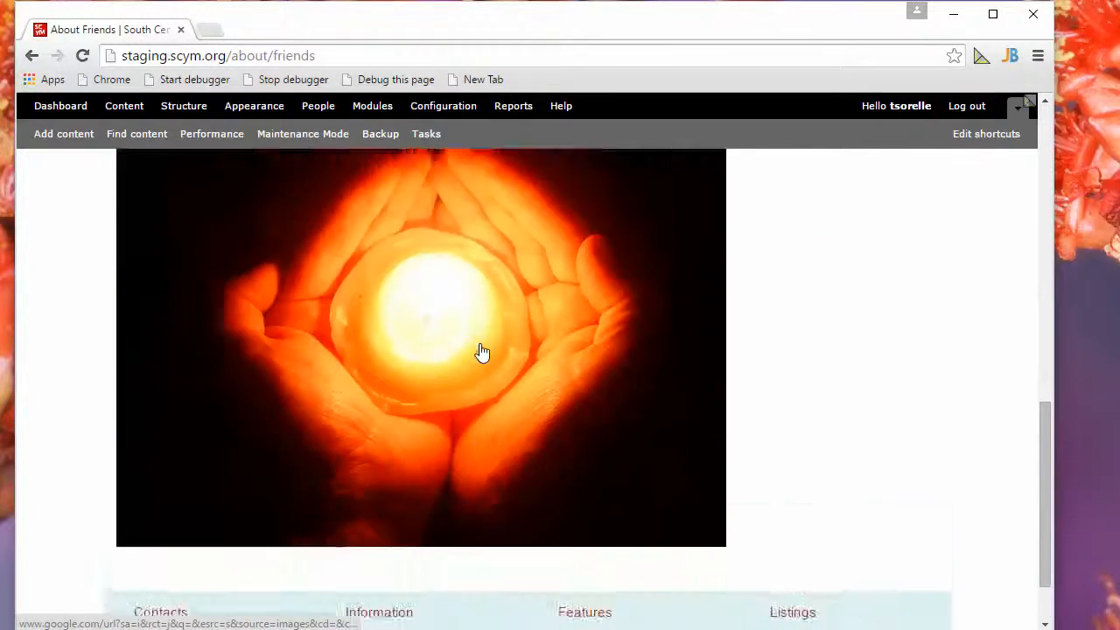
scroll(477, 348, "up", 6)
scroll(470, 342, "down", 2)
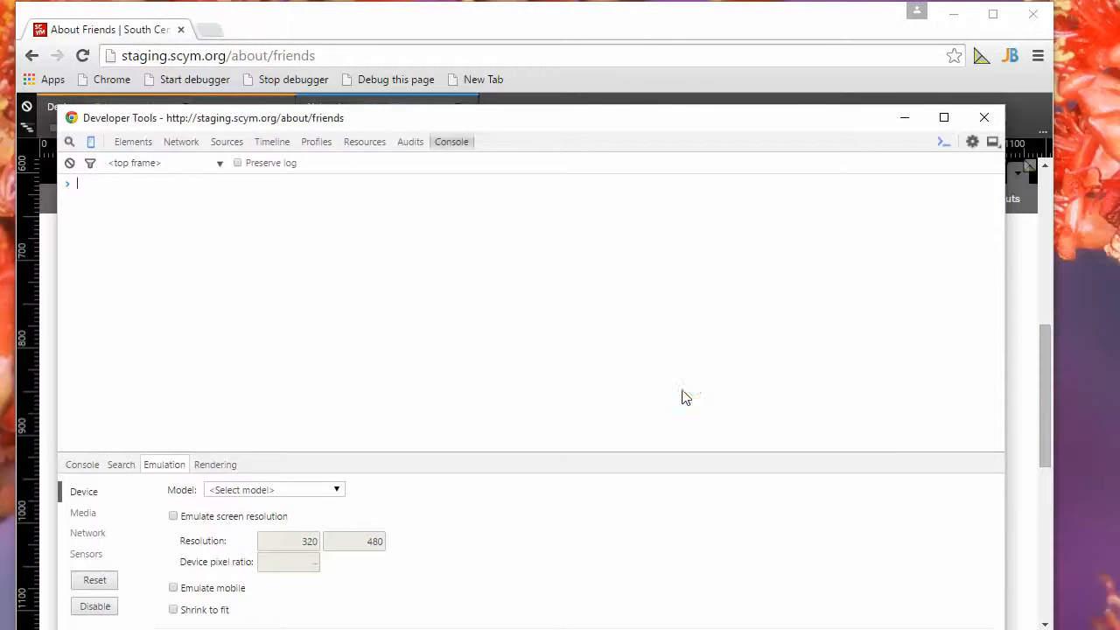
Move the developer tools window aside, emulate an Apple iPhone 5 and reload the About Friends page.
left_click_drag(360, 127, 1119, 96)
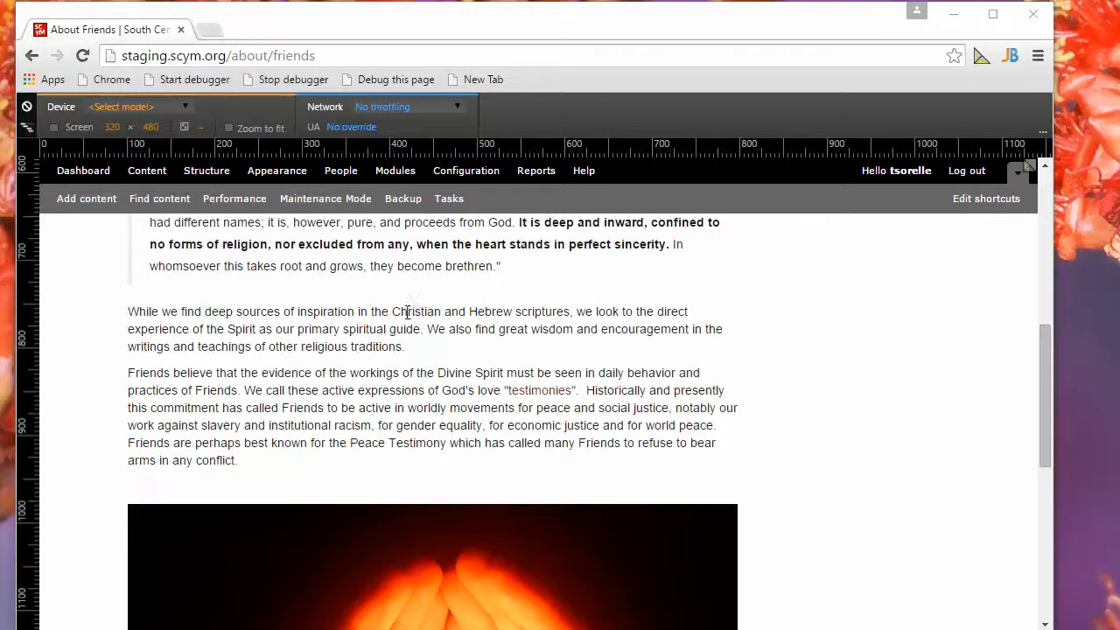
left_click(145, 107)
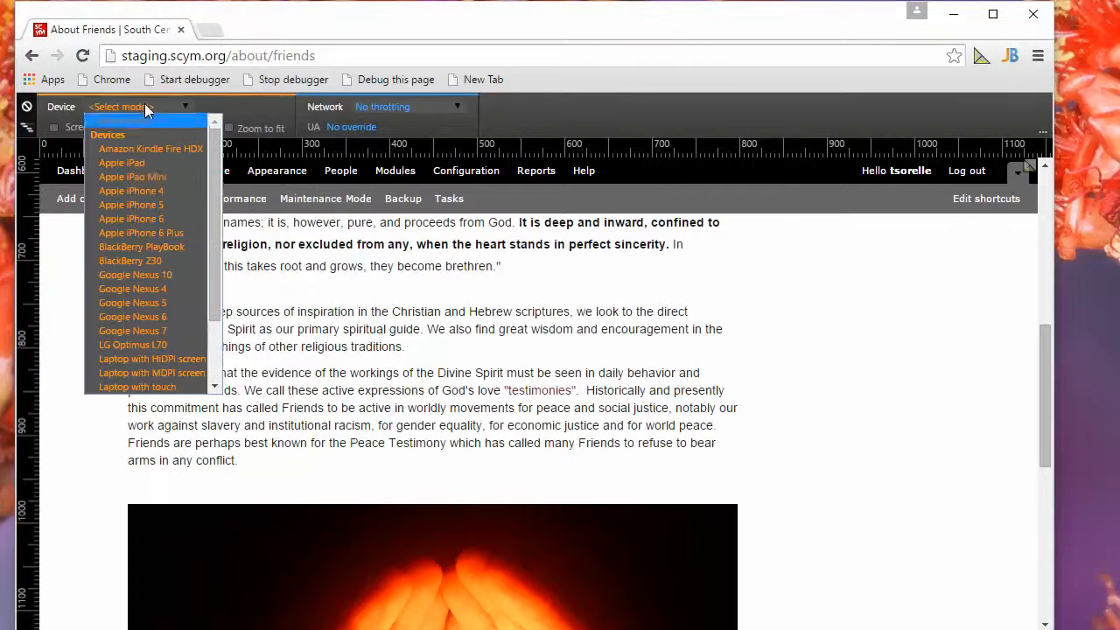
left_click(142, 204)
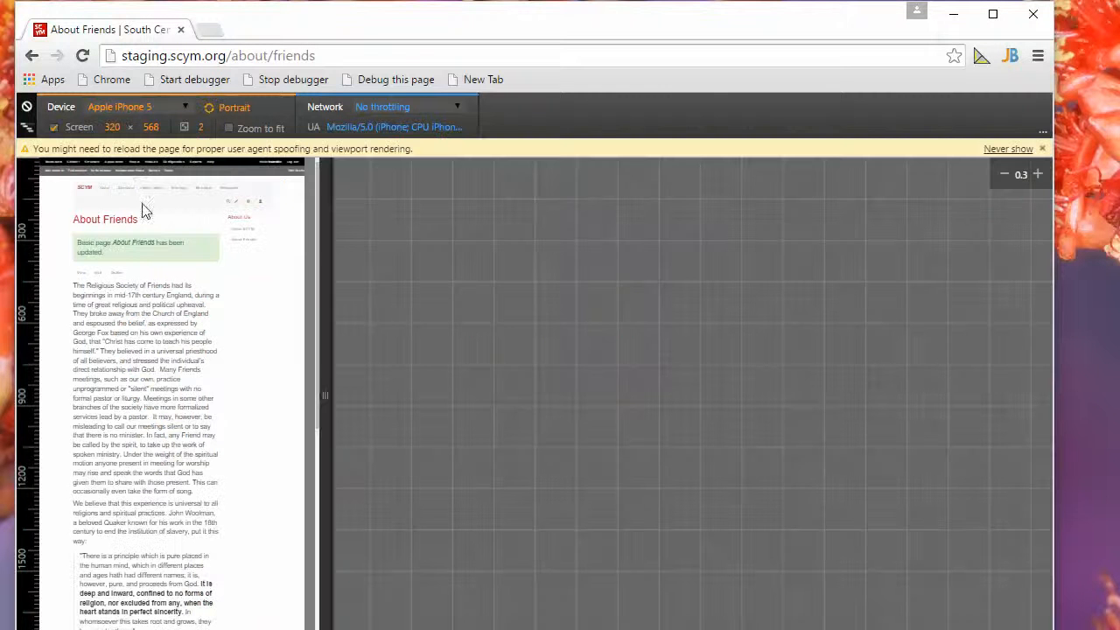
left_click(84, 57)
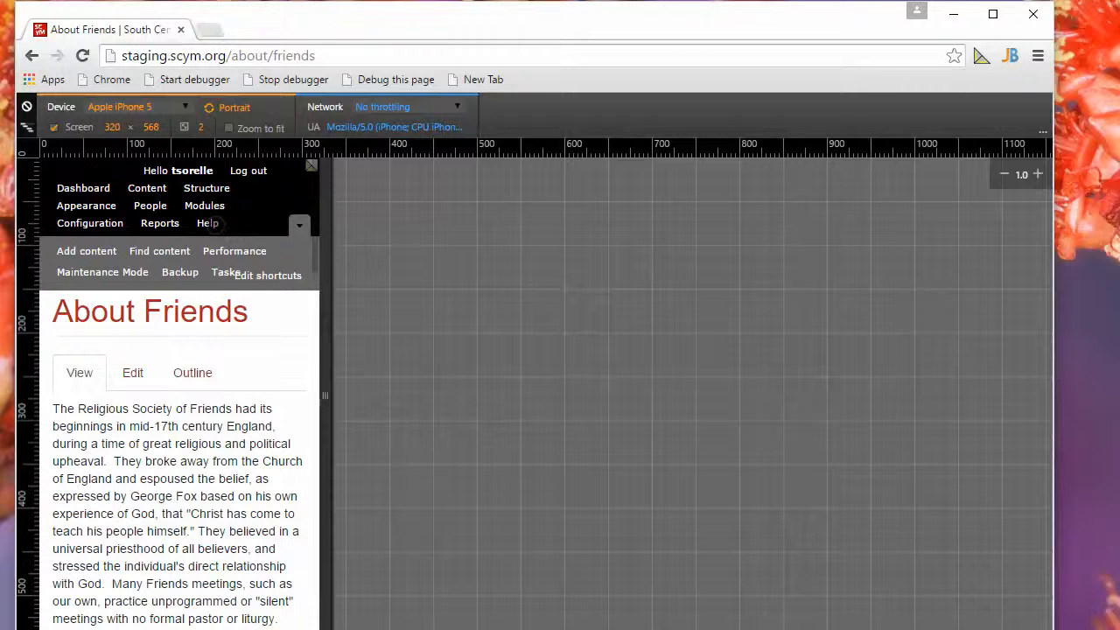
Examine how the hands image and the surrounding text scale on the emulated phone screen.
scroll(210, 278, "down", 3)
scroll(210, 278, "down", 7)
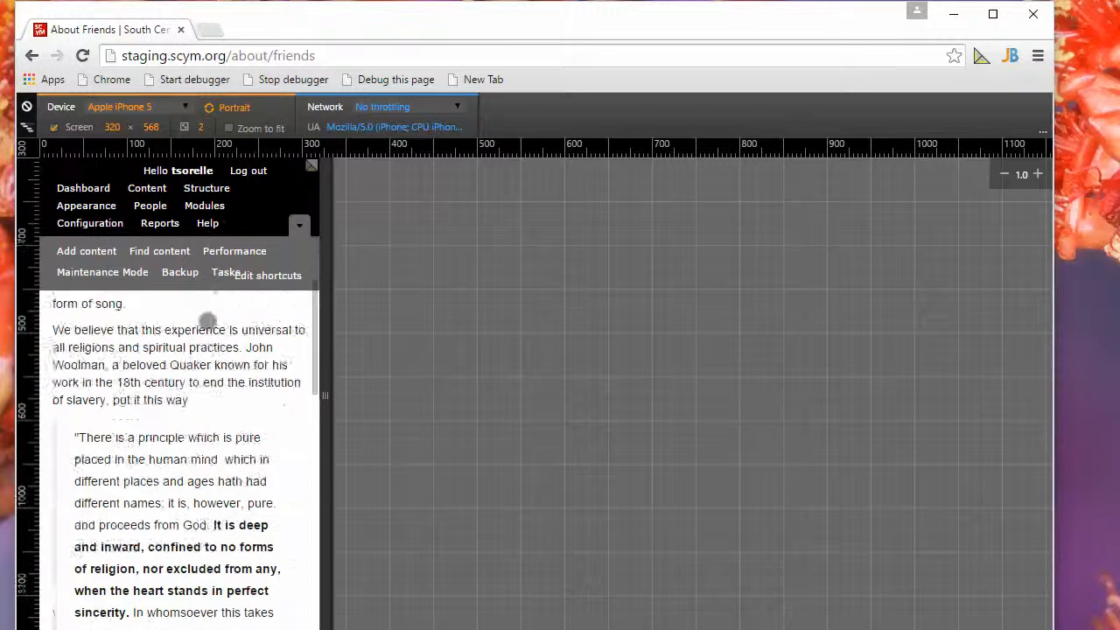
scroll(210, 340, "down", 3)
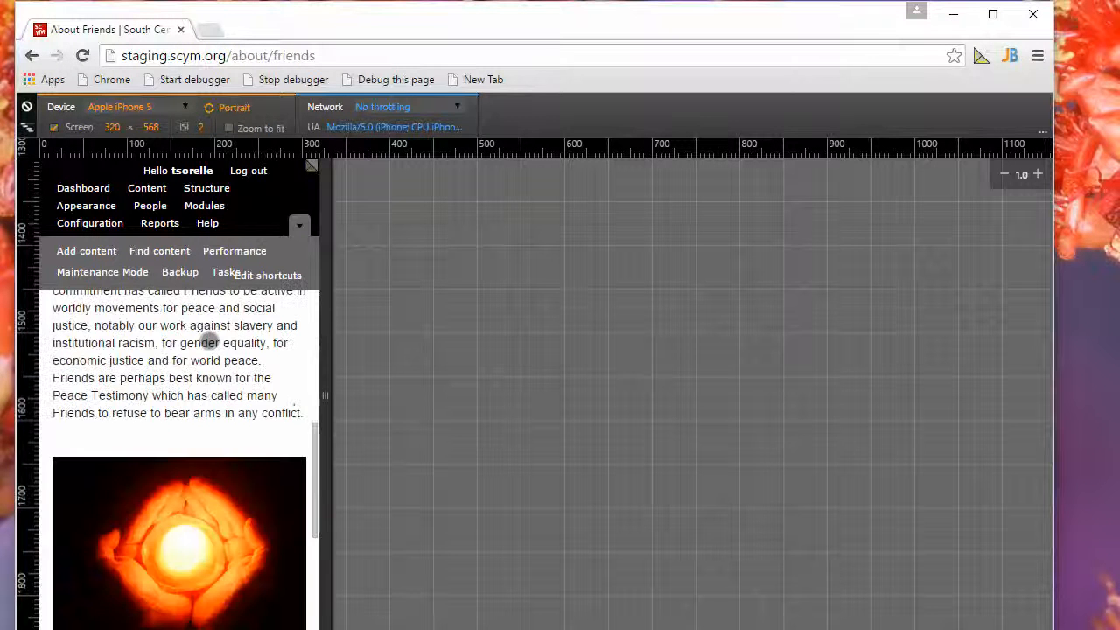
scroll(210, 340, "down", 2)
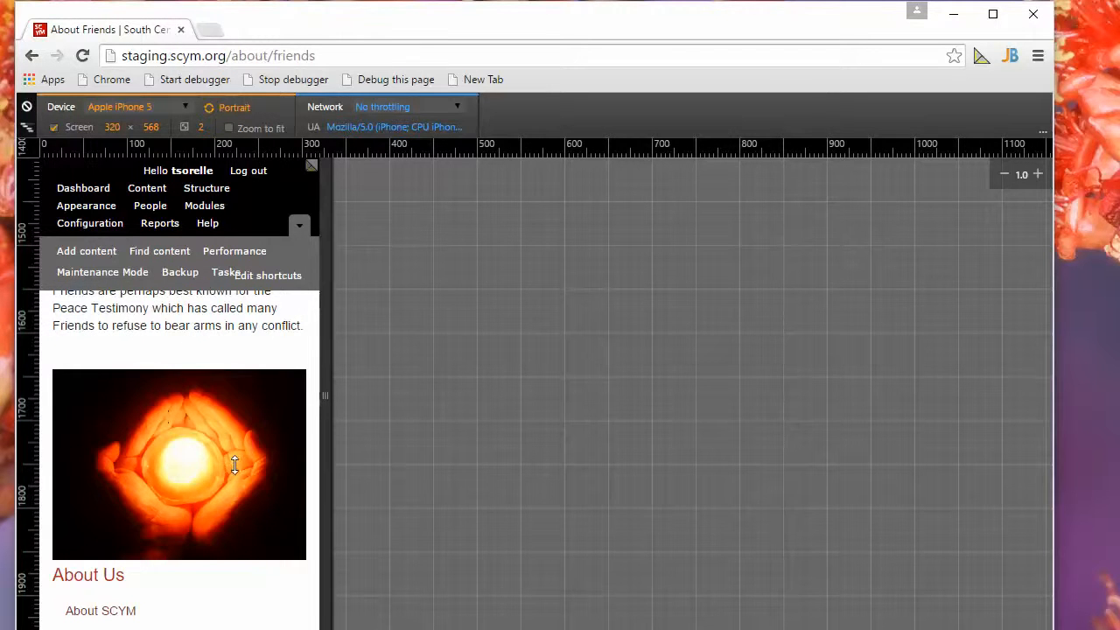
scroll(228, 475, "down", 3)
scroll(228, 475, "up", 3)
scroll(229, 475, "up", 8)
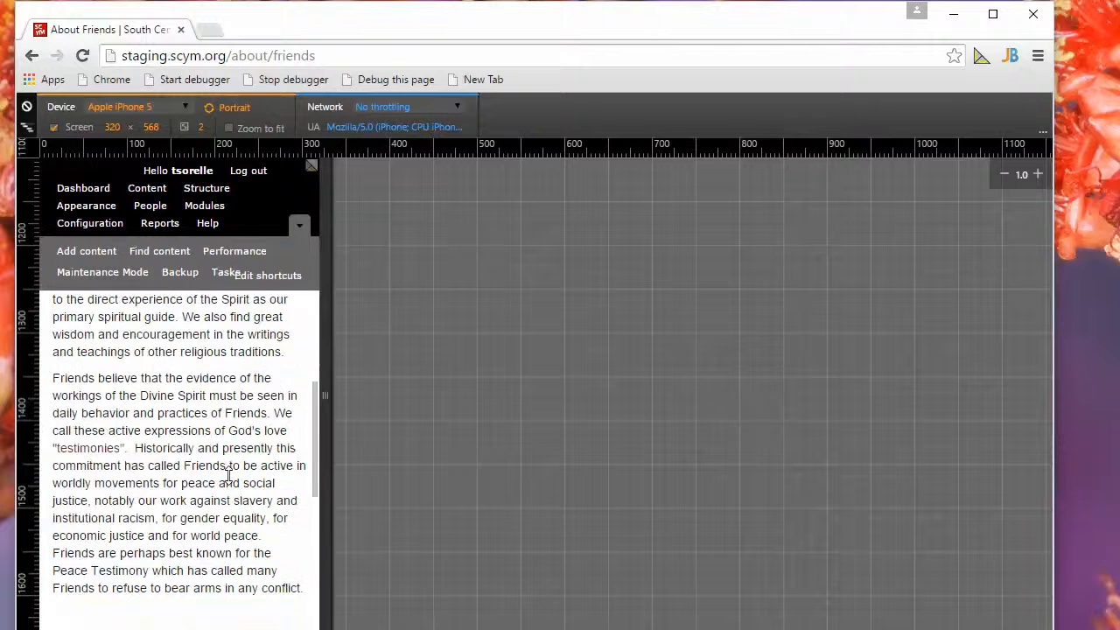
scroll(228, 475, "up", 3)
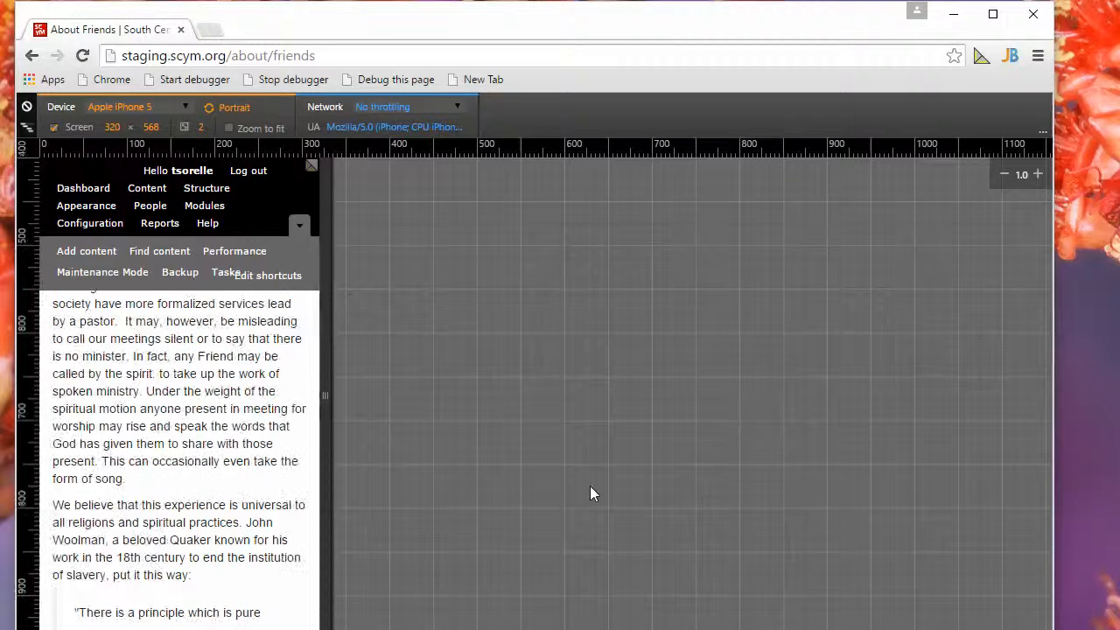
Turn off the phone emulation and close the developer tools window.
left_click(28, 107)
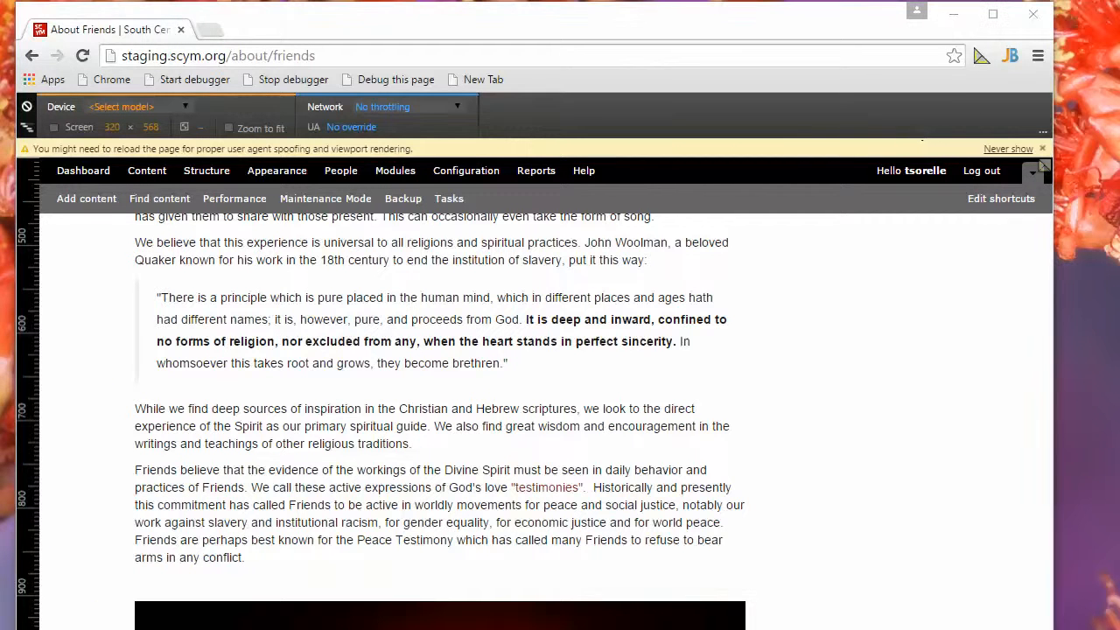
left_click_drag(1119, 122, 221, 122)
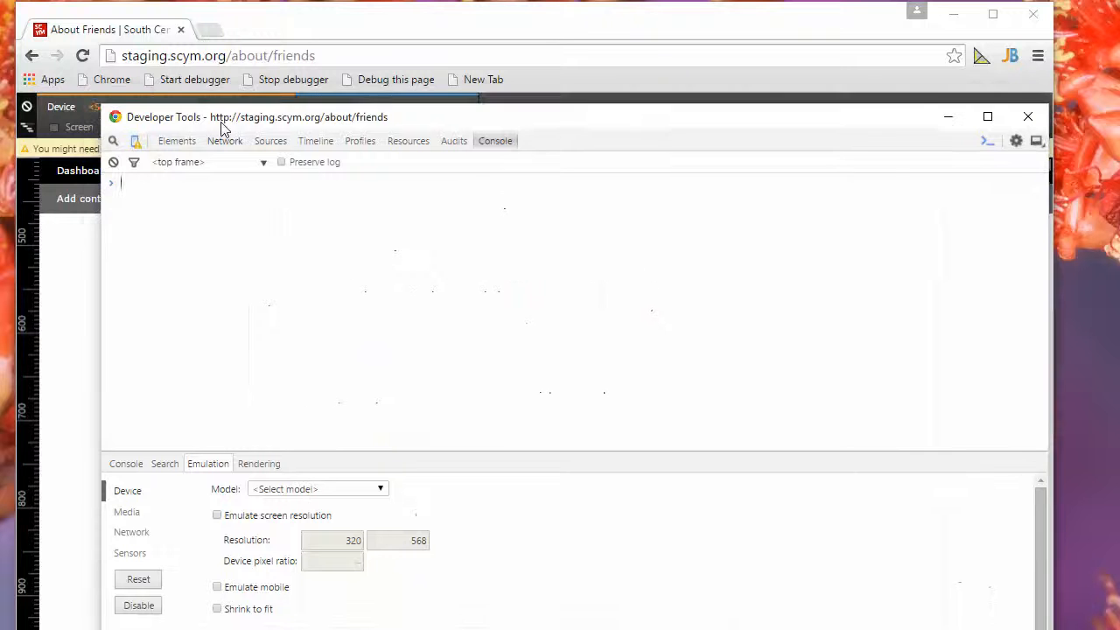
left_click(1044, 119)
Review the hands image and the text around it again in the desktop view of the page.
scroll(685, 344, "down", 2)
scroll(685, 344, "down", 4)
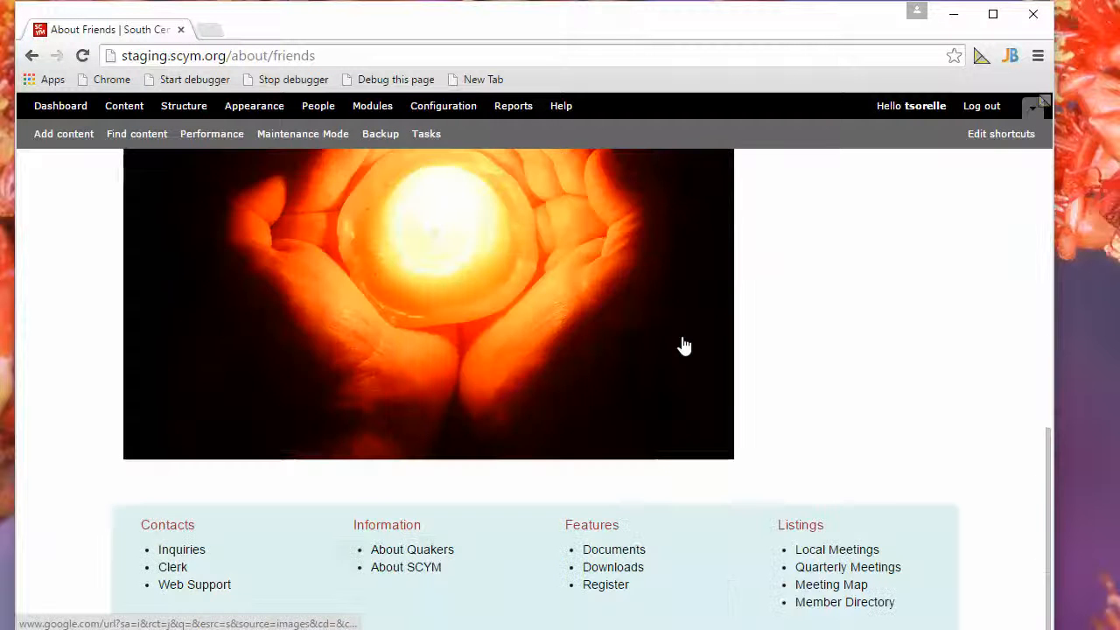
scroll(682, 344, "up", 3)
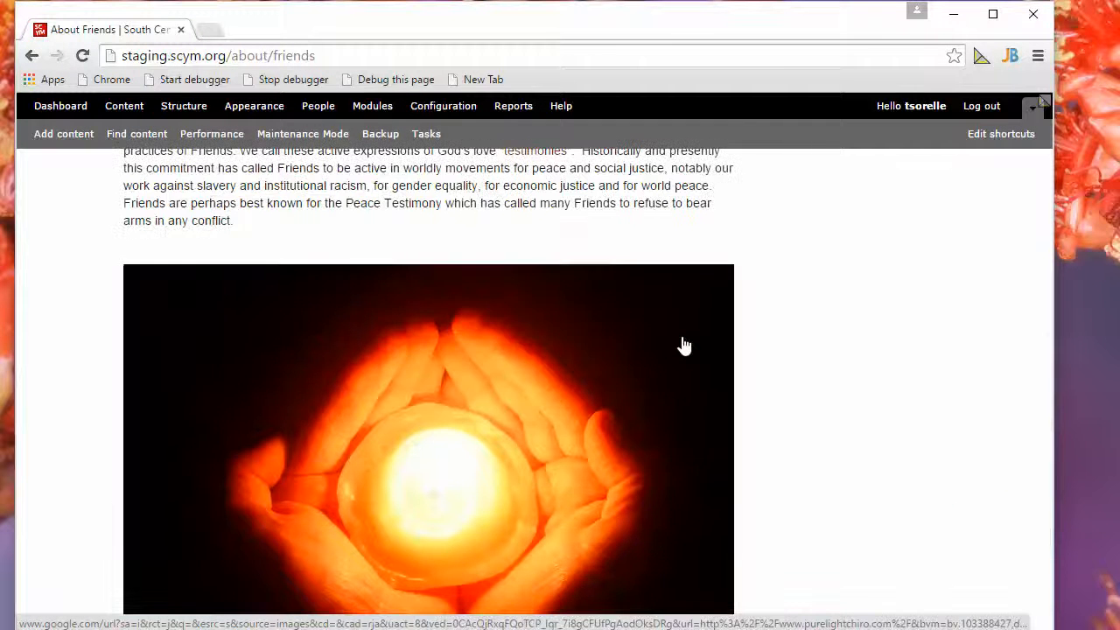
scroll(685, 346, "down", 3)
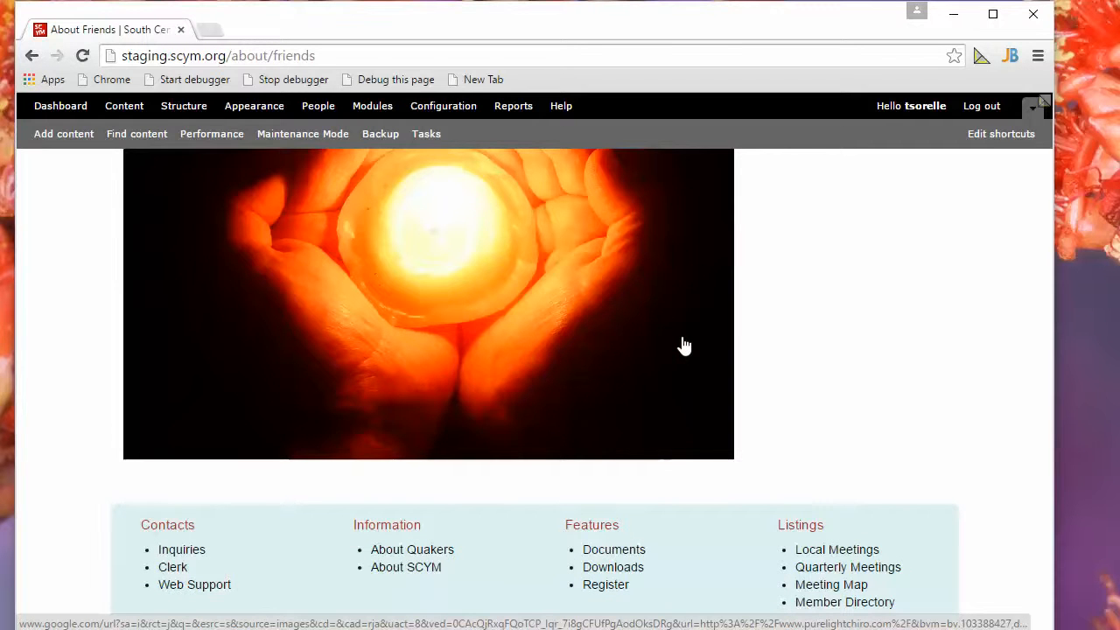
scroll(684, 345, "up", 2)
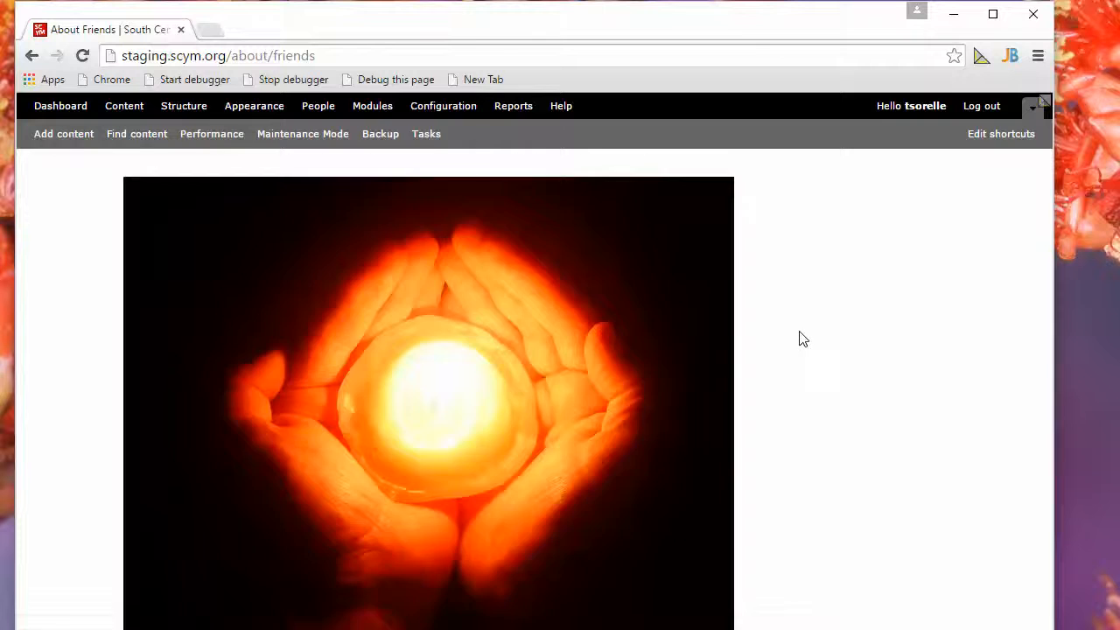
scroll(798, 338, "down", 6)
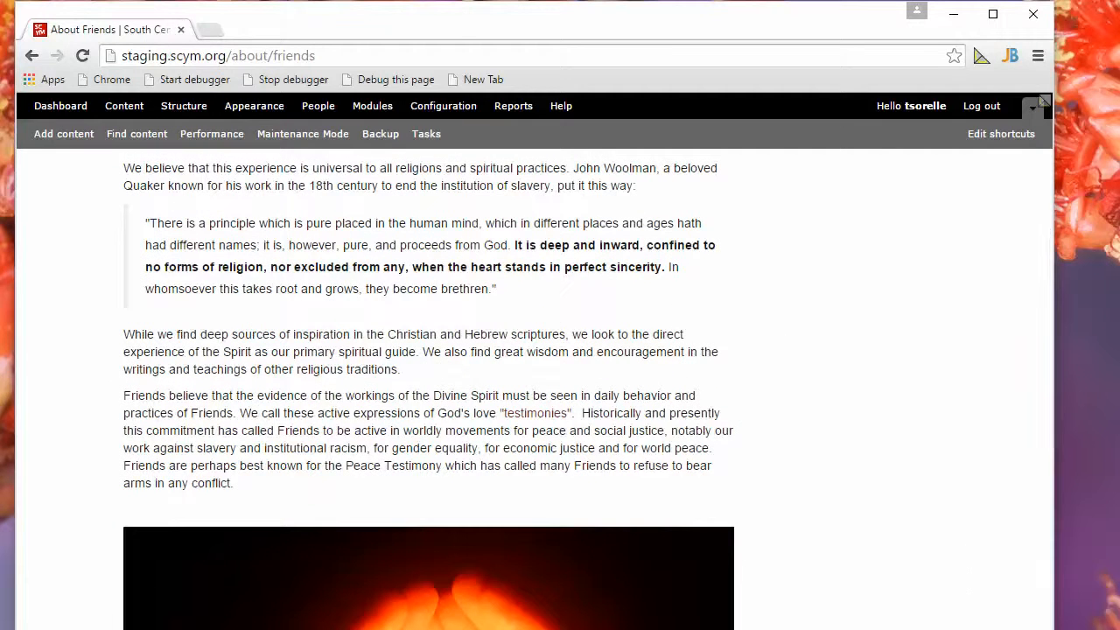